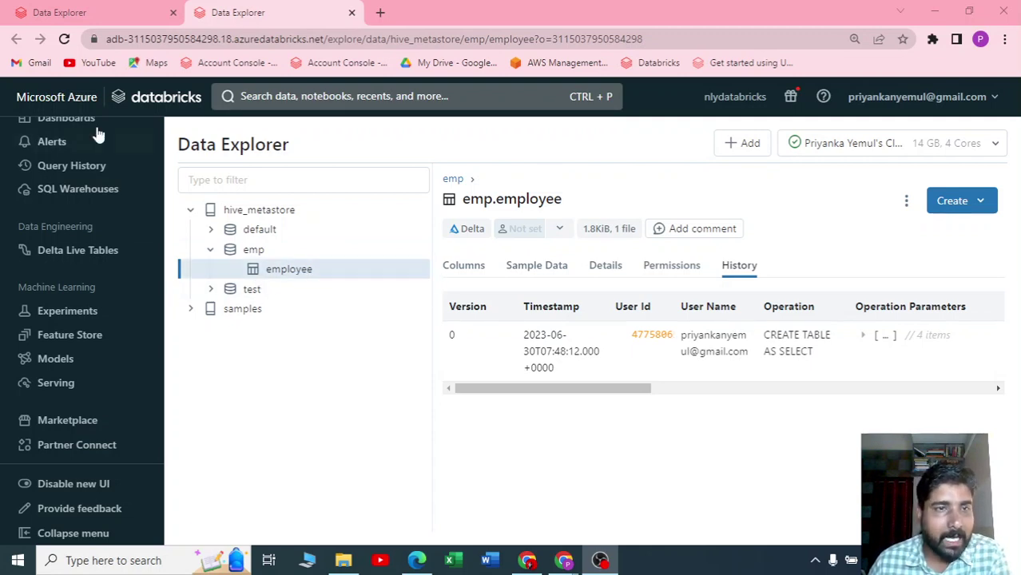
- Open the Databricks Marketplace from the sidebar and browse its listings
{"action": "scroll", "coordinate": [91, 258], "scroll_direction": "up", "scroll_amount": 3}
{"action": "scroll", "coordinate": [79, 252], "scroll_direction": "down", "scroll_amount": 2}
{"action": "scroll", "coordinate": [79, 283], "scroll_direction": "down", "scroll_amount": 2}
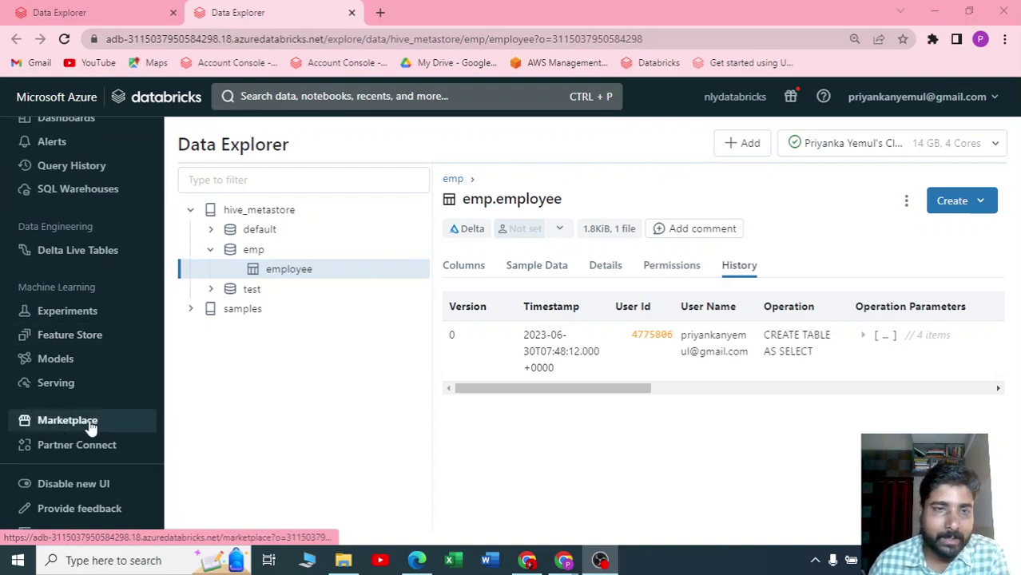
{"action": "left_click", "coordinate": [121, 432]}
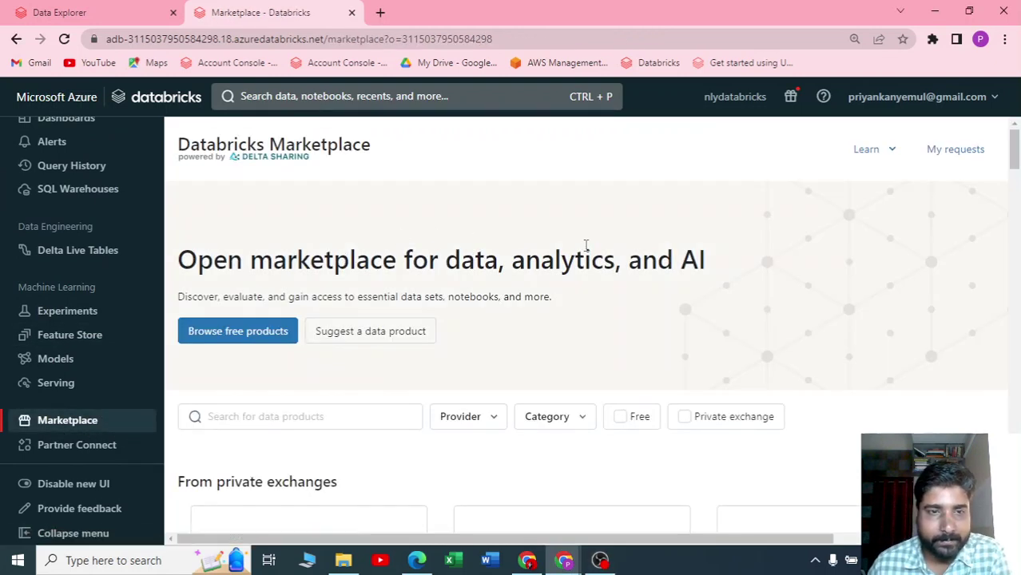
{"action": "scroll", "coordinate": [586, 245], "scroll_direction": "down", "scroll_amount": 5}
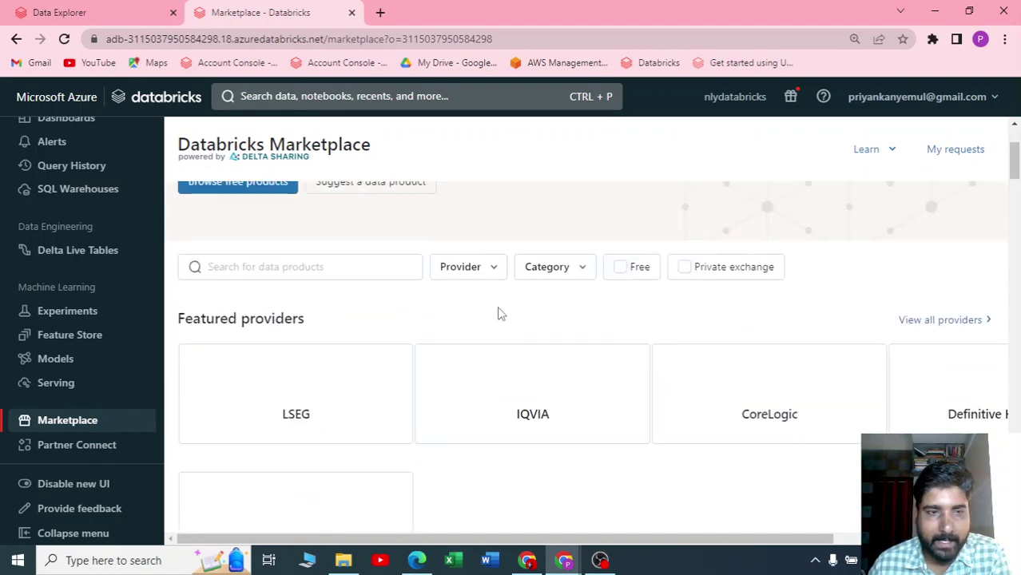
{"action": "scroll", "coordinate": [410, 320], "scroll_direction": "down", "scroll_amount": 5}
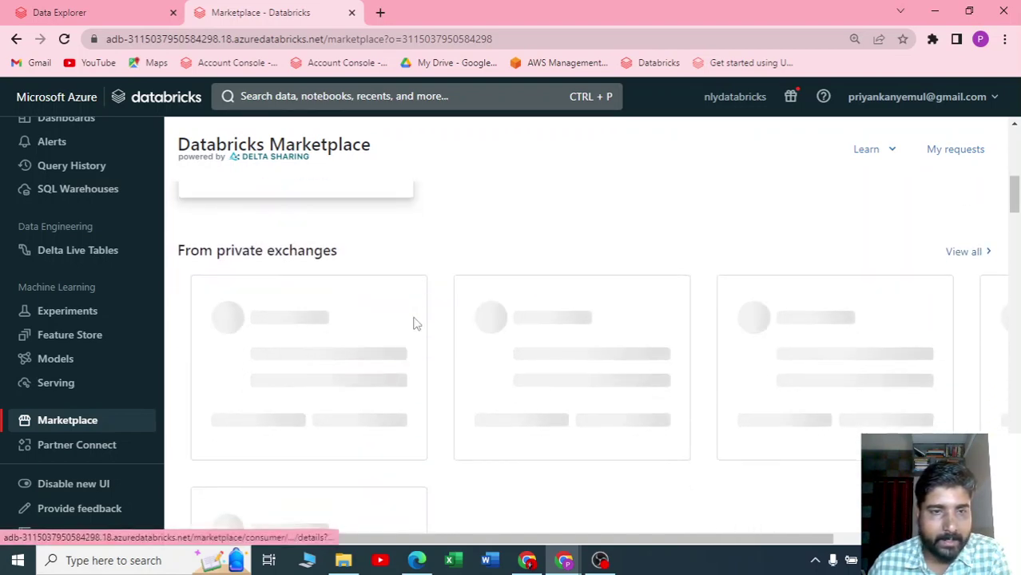
{"action": "scroll", "coordinate": [414, 322], "scroll_direction": "down", "scroll_amount": 3}
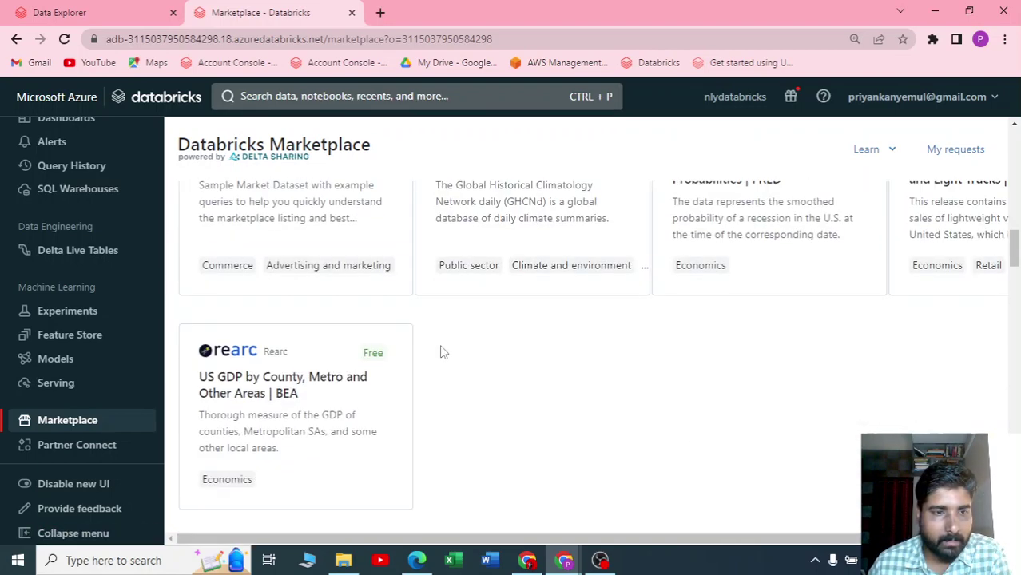
{"action": "scroll", "coordinate": [118, 417], "scroll_direction": "up", "scroll_amount": 4}
{"action": "scroll", "coordinate": [209, 369], "scroll_direction": "down", "scroll_amount": 4}
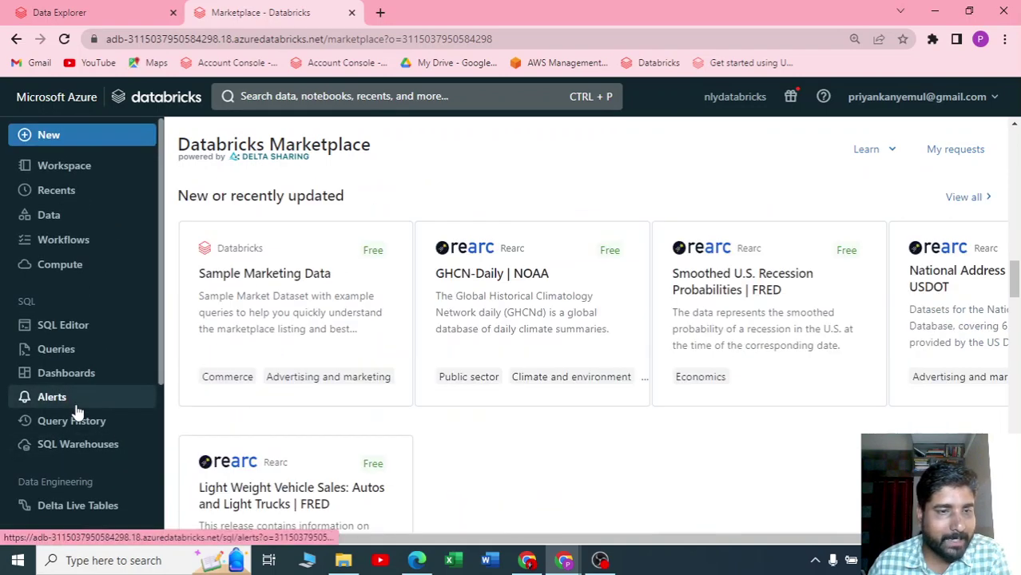
{"action": "scroll", "coordinate": [77, 412], "scroll_direction": "down", "scroll_amount": 3}
- Open Partner Connect and scroll to the BI and visualization partners
{"action": "left_click", "coordinate": [104, 454]}
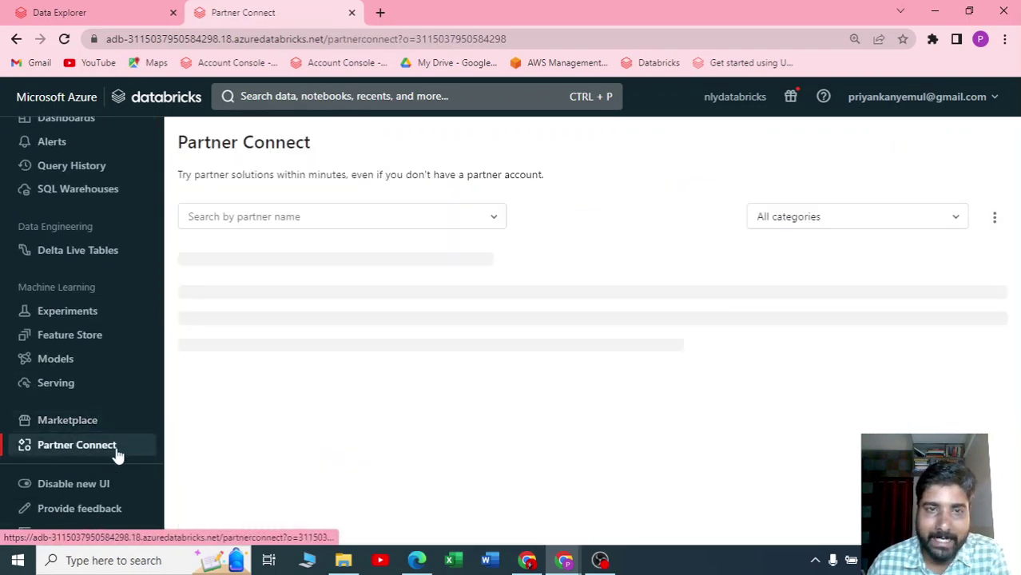
{"action": "scroll", "coordinate": [270, 292], "scroll_direction": "down", "scroll_amount": 3}
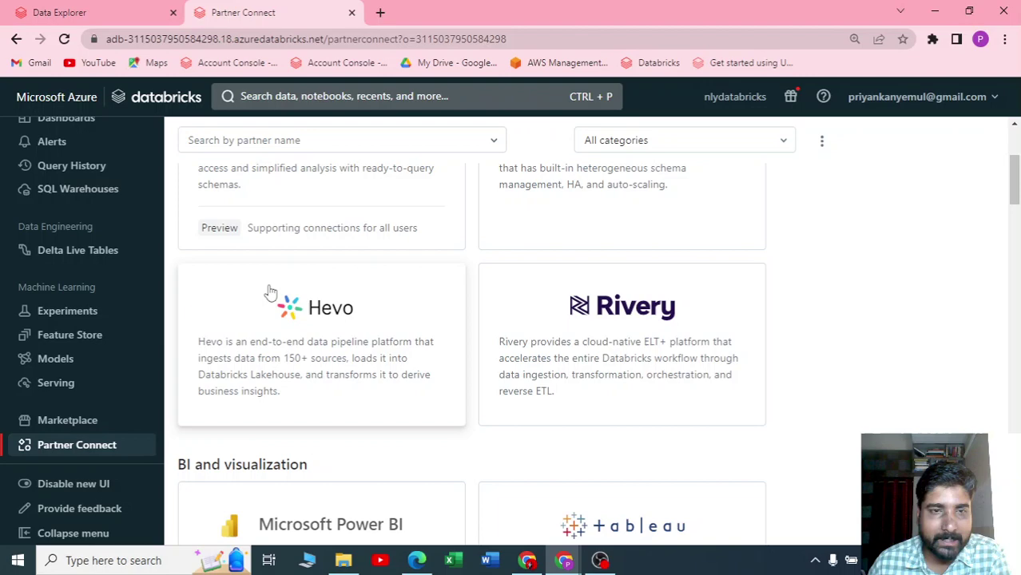
{"action": "scroll", "coordinate": [270, 292], "scroll_direction": "up", "scroll_amount": 3}
{"action": "scroll", "coordinate": [230, 286], "scroll_direction": "down", "scroll_amount": 5}
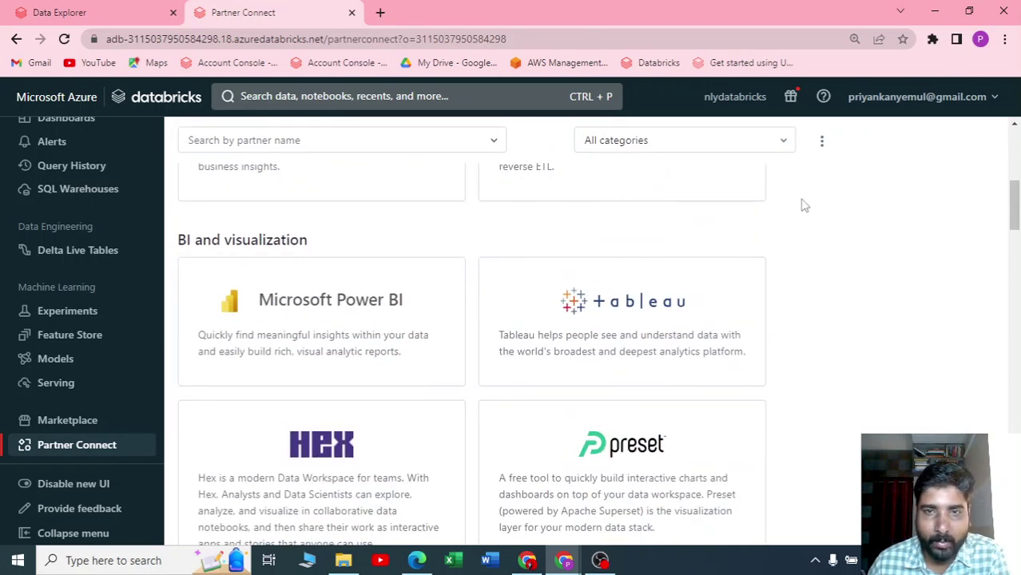
{"action": "scroll", "coordinate": [479, 256], "scroll_direction": "down", "scroll_amount": 1}
{"action": "scroll", "coordinate": [214, 209], "scroll_direction": "up", "scroll_amount": 1}
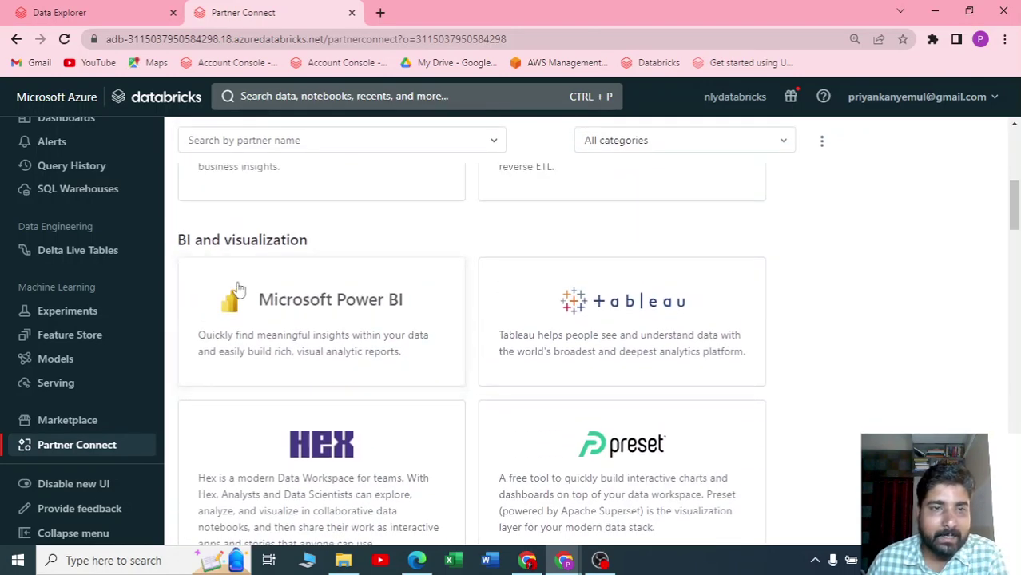
- Start a Microsoft Power BI connection with the interactive cluster selected as compute
{"action": "left_click", "coordinate": [322, 323]}
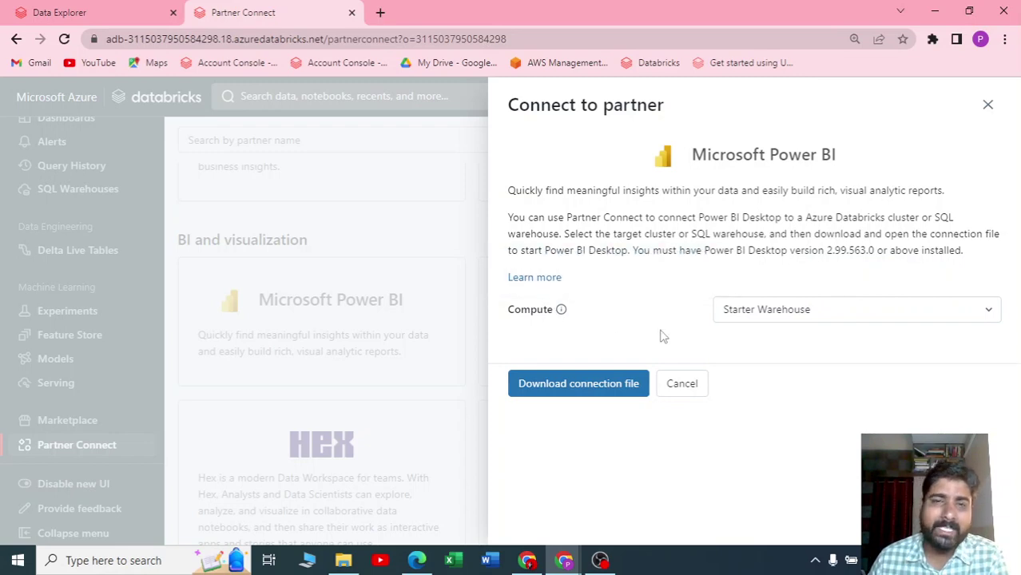
{"action": "left_click", "coordinate": [769, 309]}
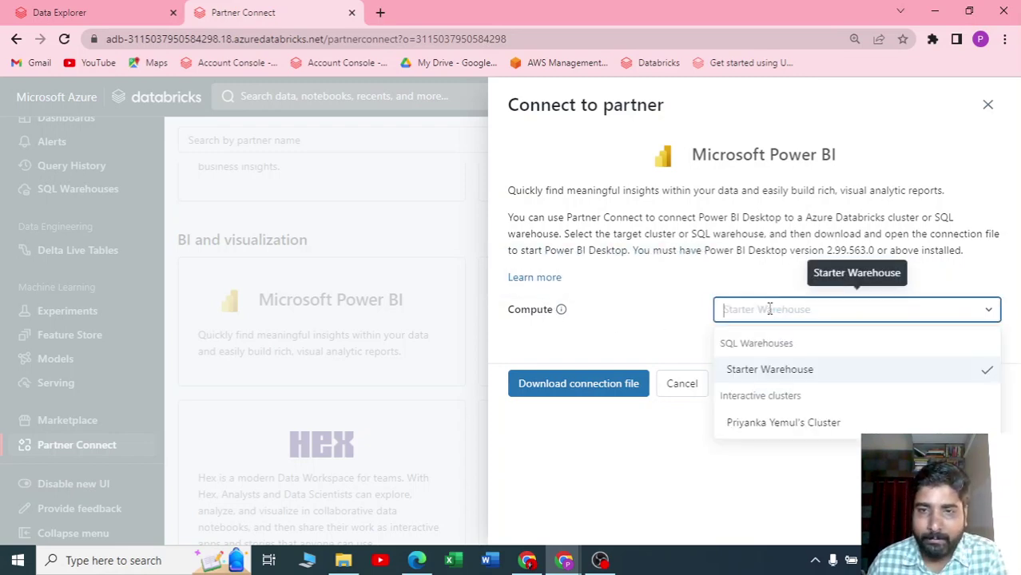
{"action": "left_click", "coordinate": [783, 427]}
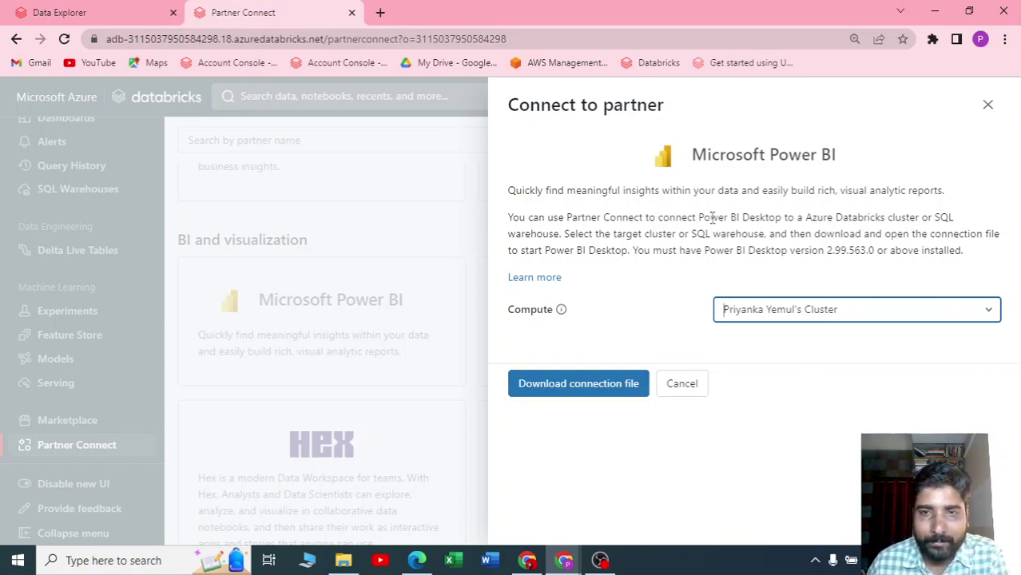
- Highlight the Power BI Desktop version requirement and the note about opening the connection file
{"action": "left_click_drag", "start_coordinate": [709, 217], "coordinate": [778, 217]}
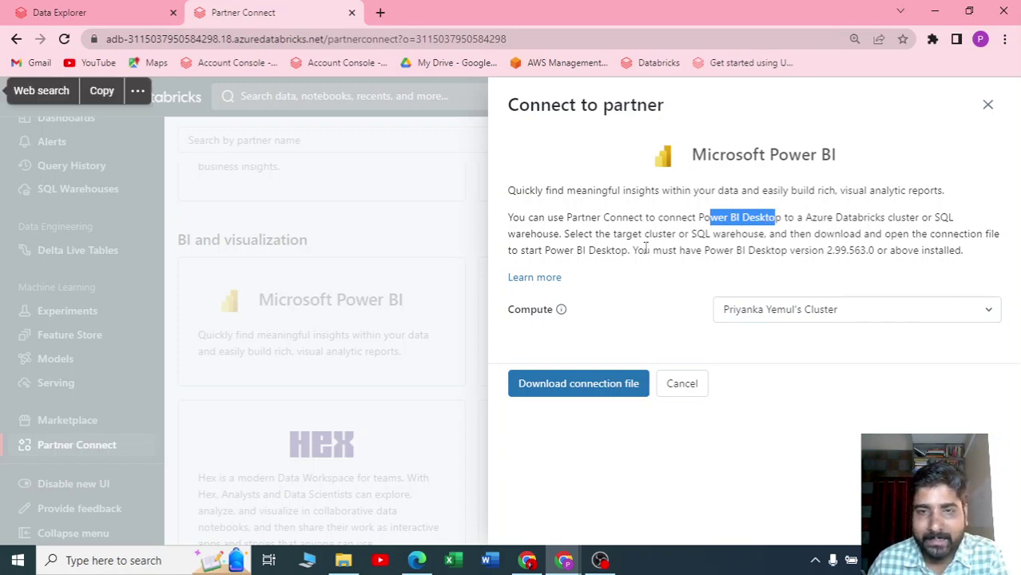
{"action": "left_click_drag", "start_coordinate": [652, 250], "coordinate": [857, 257]}
{"action": "left_click", "coordinate": [831, 276]}
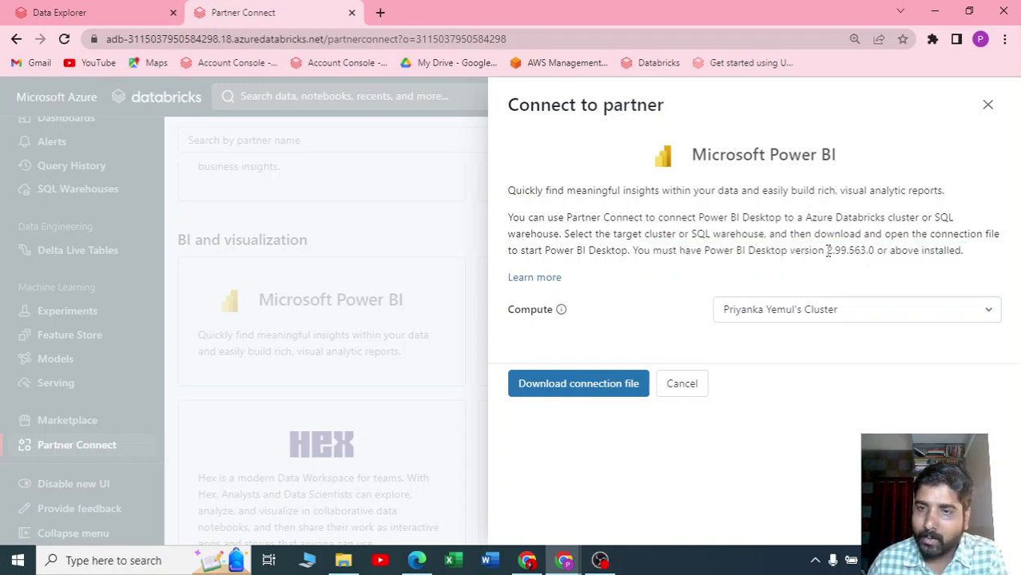
{"action": "left_click_drag", "start_coordinate": [827, 251], "coordinate": [868, 234]}
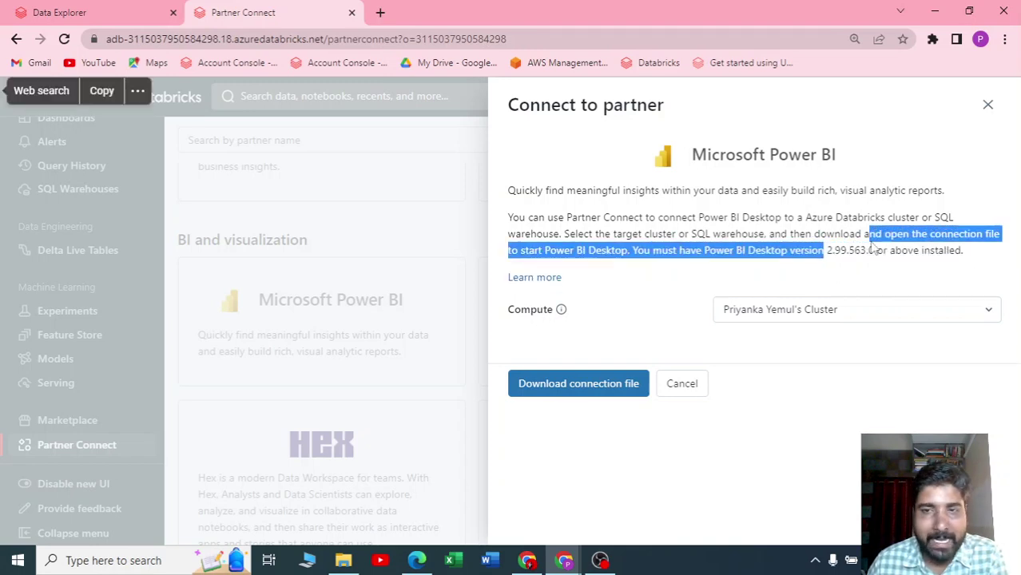
- Download the Power BI .pbids connection file and confirm it in Chrome's download bubble
{"action": "left_click", "coordinate": [580, 387]}
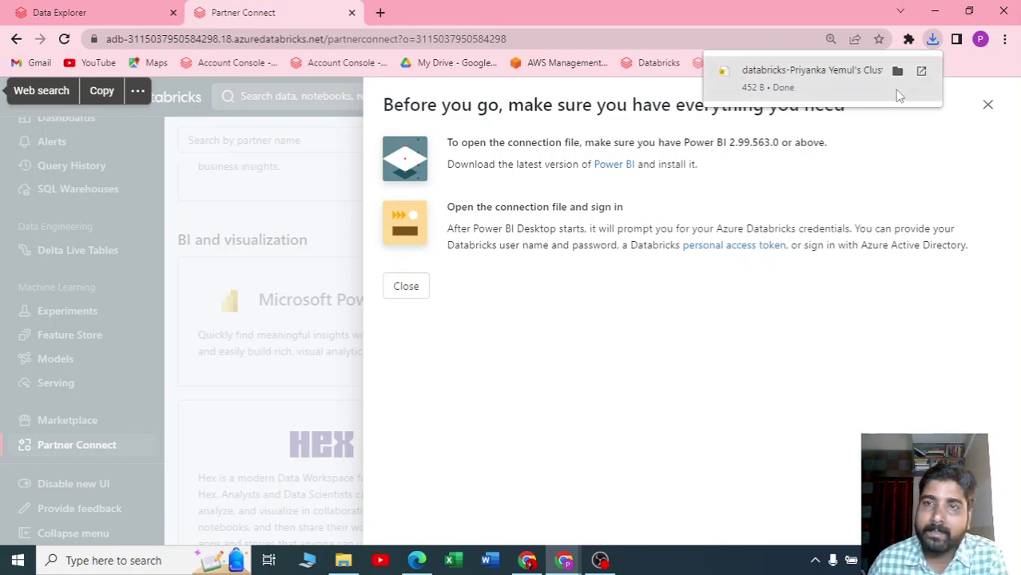
{"action": "mouse_move", "coordinate": [916, 92]}
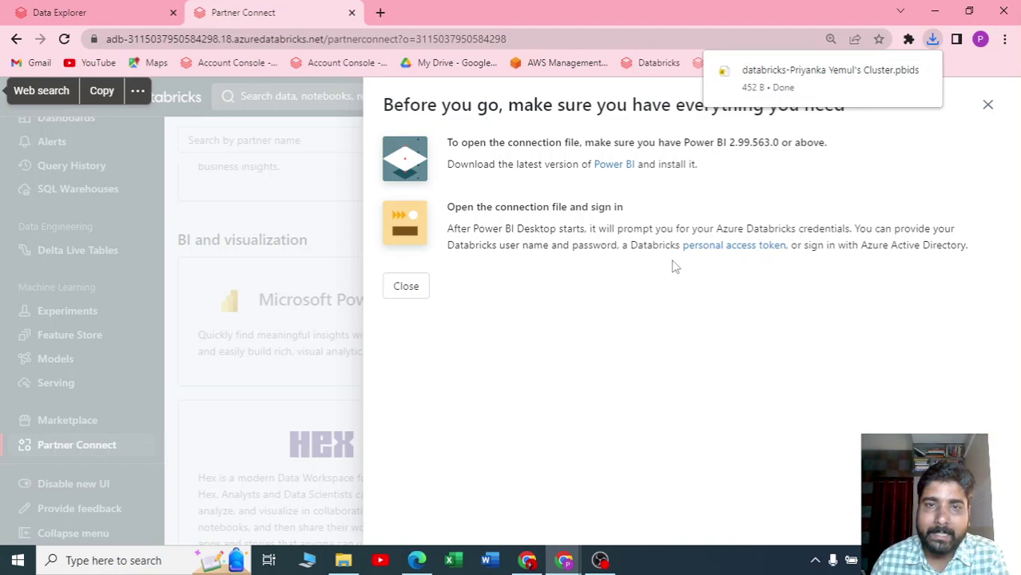
{"action": "mouse_move", "coordinate": [803, 78]}
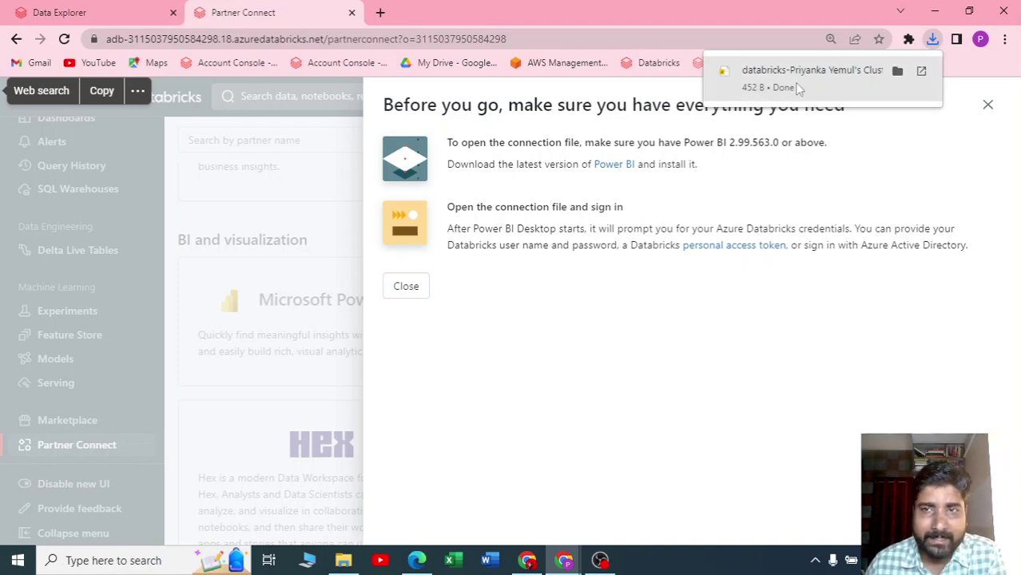
- Open the downloaded .pbids file in Power BI Desktop and choose Personal Access Token sign-in
{"action": "left_click", "coordinate": [797, 86]}
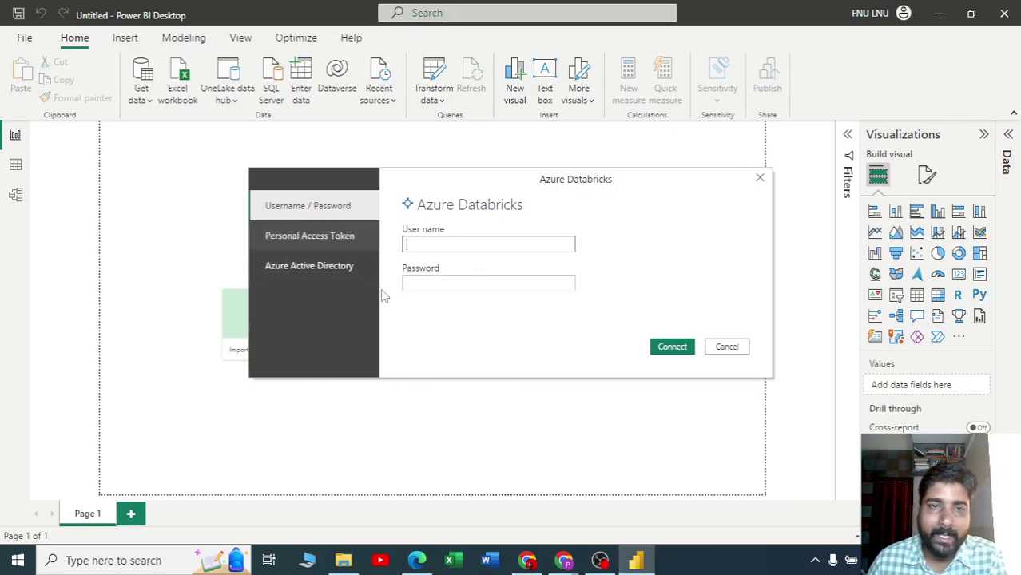
{"action": "left_click", "coordinate": [313, 237]}
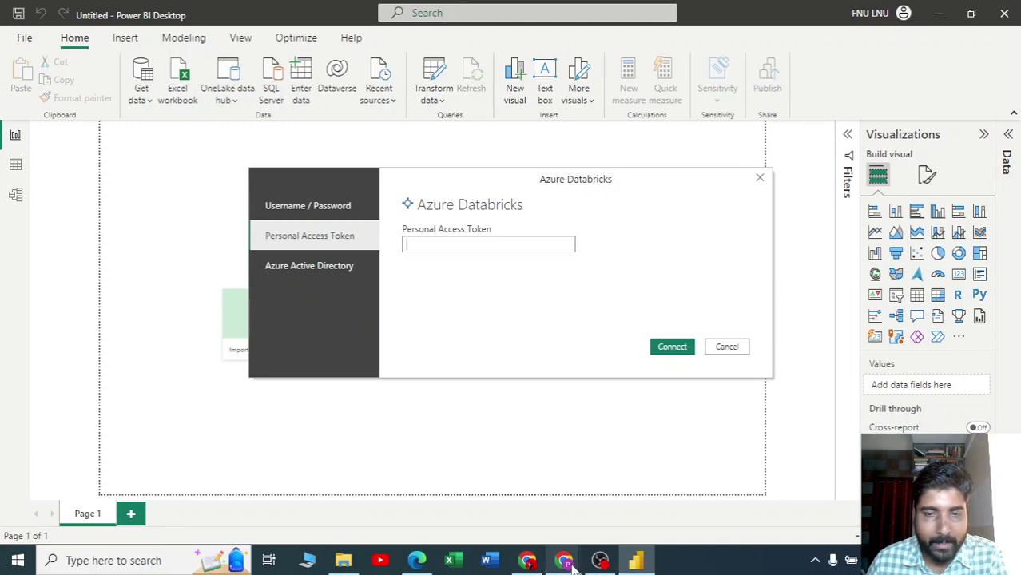
{"action": "mouse_move", "coordinate": [564, 562]}
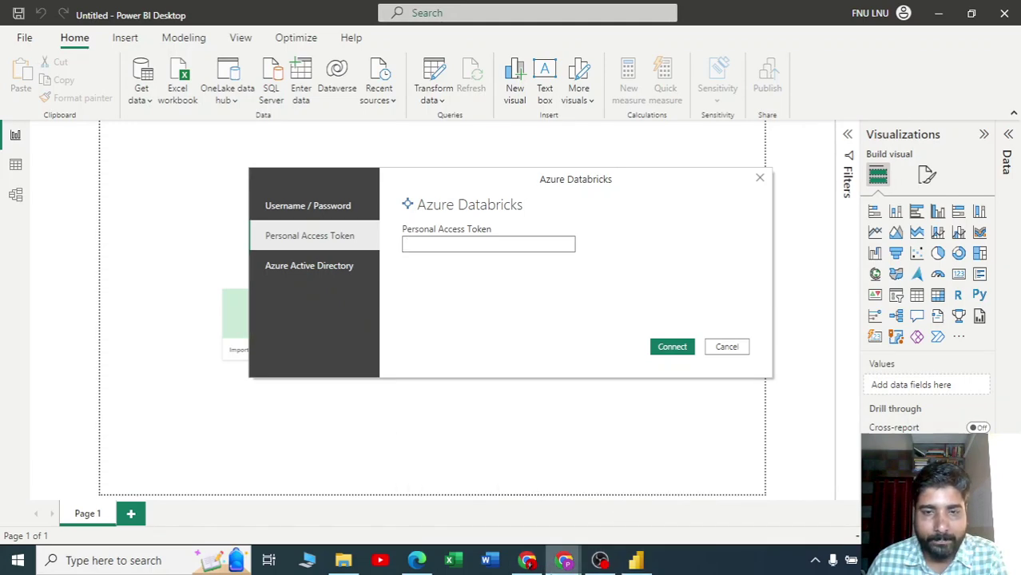
{"action": "left_click", "coordinate": [511, 528]}
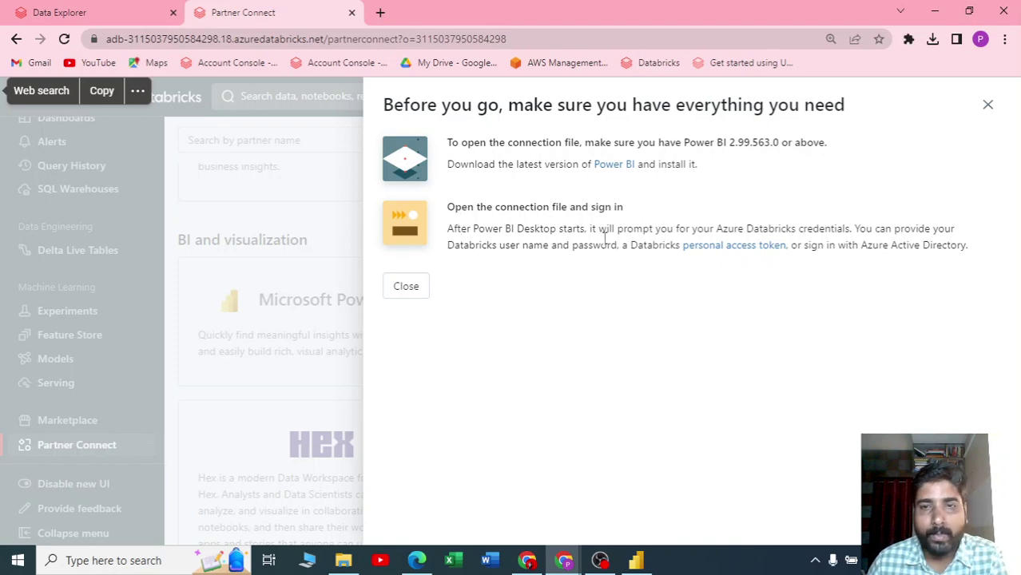
- Open the personal access token page in a new tab from the Partner Connect sign-in notes
{"action": "left_click_drag", "start_coordinate": [746, 229], "coordinate": [852, 233]}
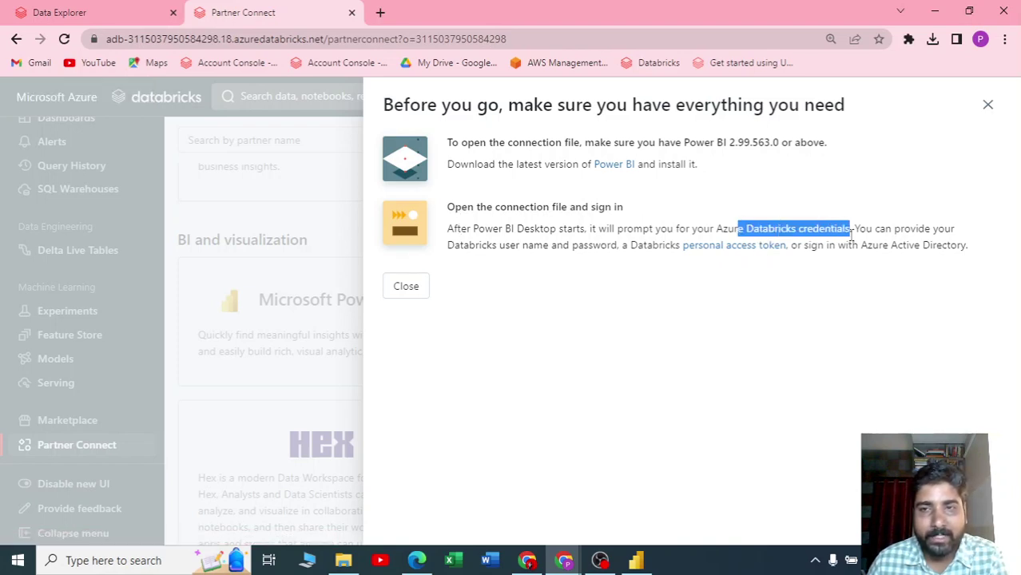
{"action": "left_click_drag", "start_coordinate": [461, 245], "coordinate": [620, 249]}
{"action": "left_click", "coordinate": [664, 253]}
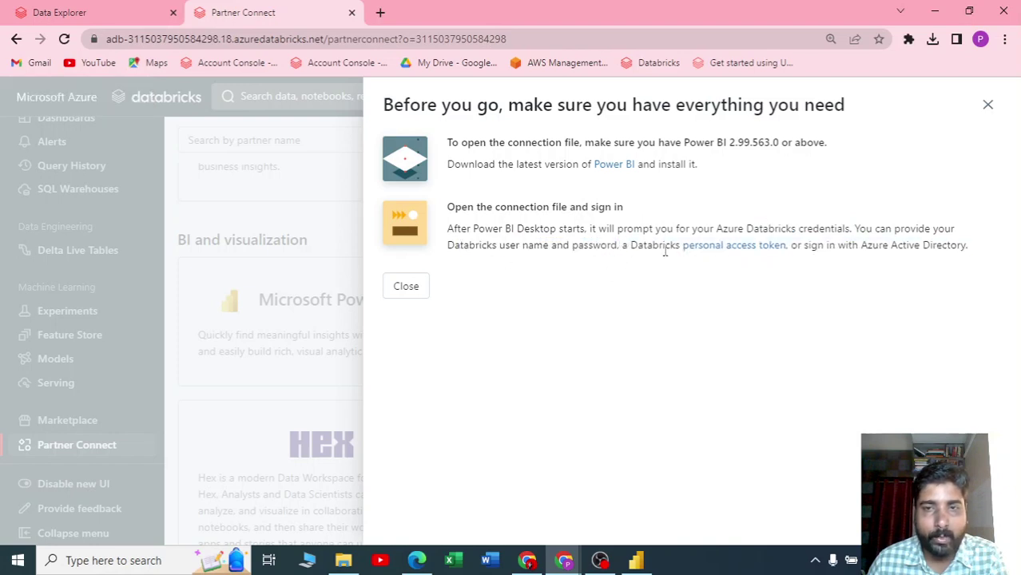
{"action": "left_click", "coordinate": [735, 252]}
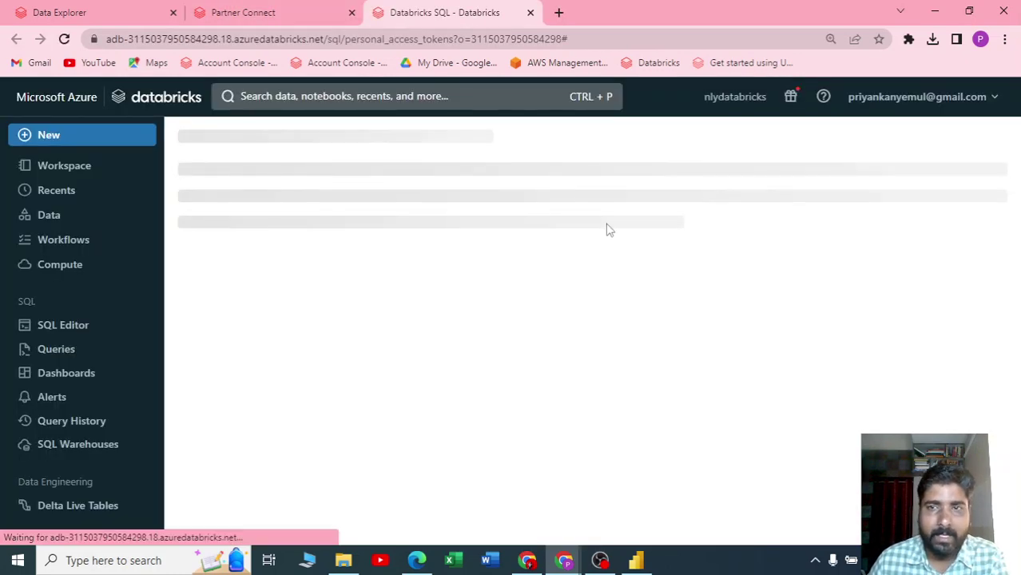
{"action": "left_click", "coordinate": [304, 11]}
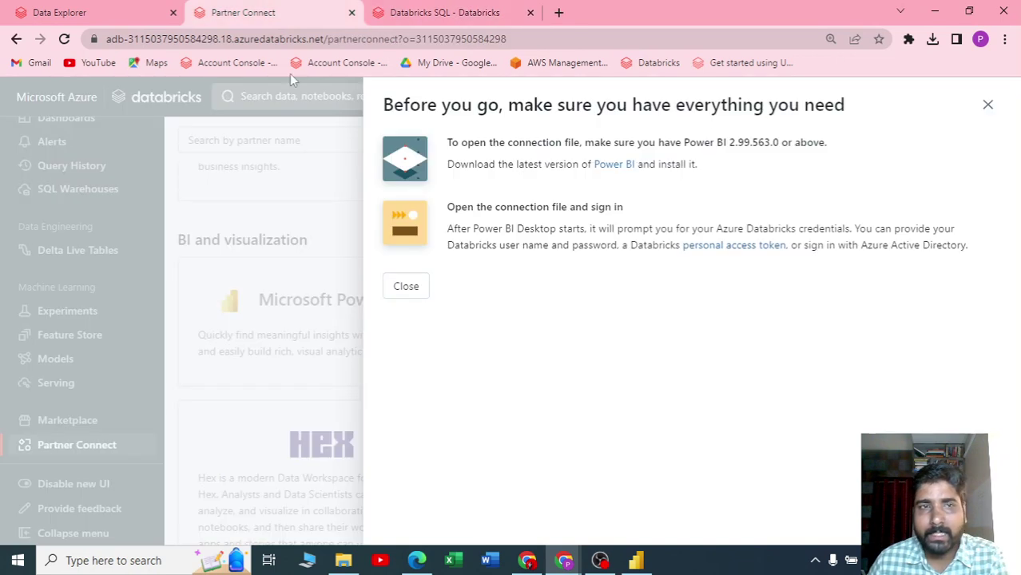
- Go to the Access tokens section of Databricks User Settings
{"action": "left_click", "coordinate": [80, 11]}
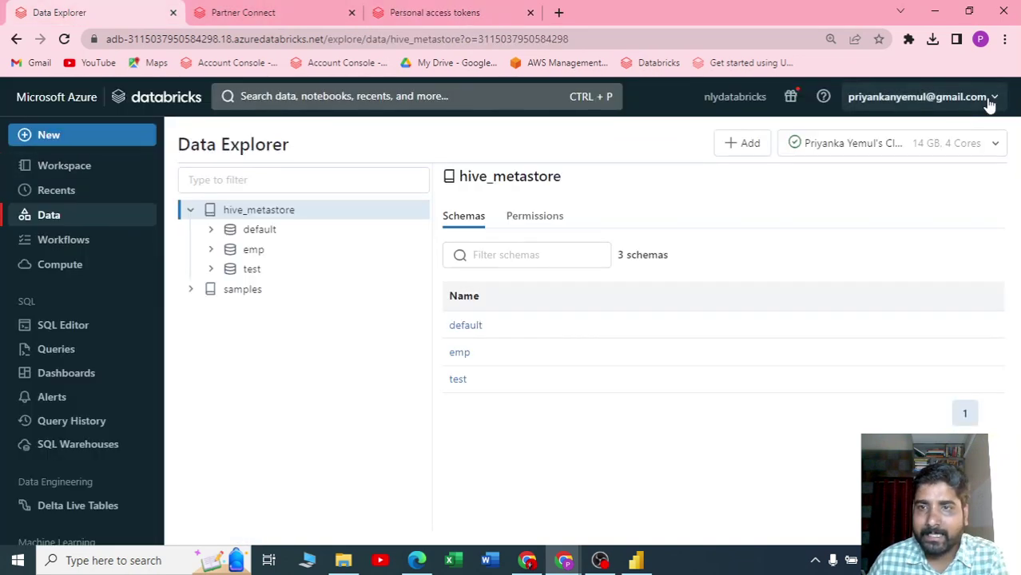
{"action": "left_click", "coordinate": [989, 102]}
{"action": "left_click", "coordinate": [908, 143]}
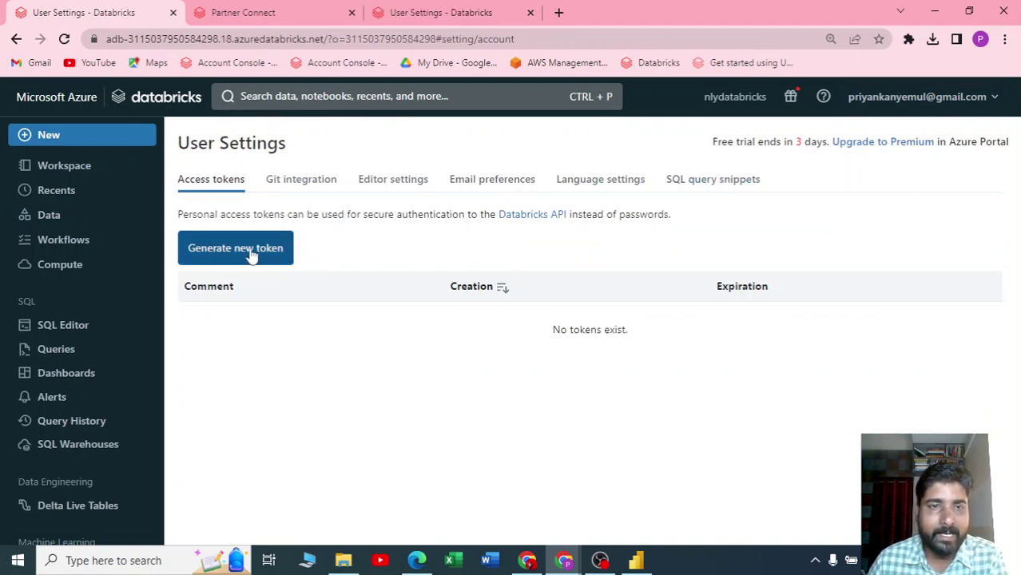
{"action": "left_click", "coordinate": [283, 253]}
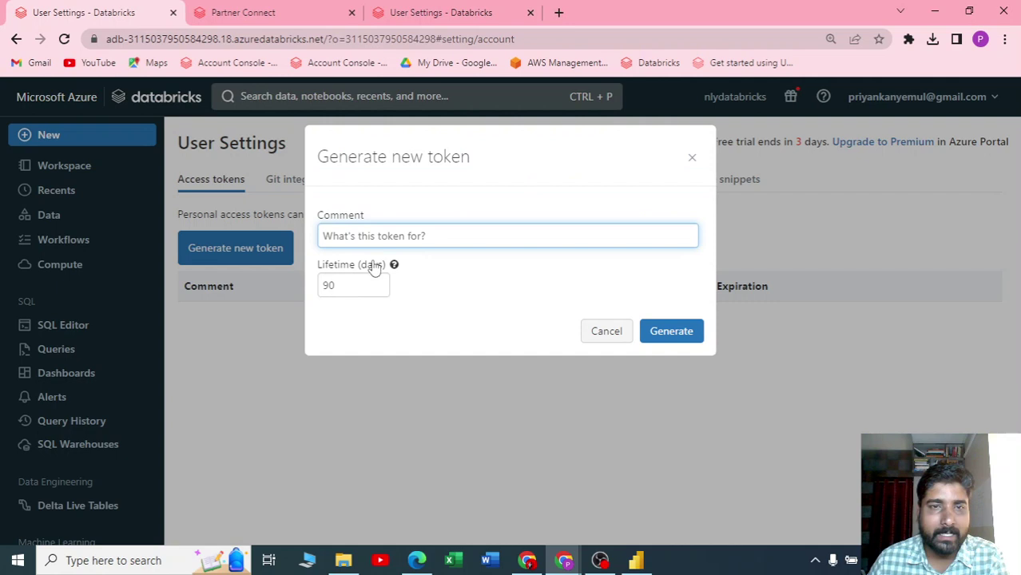
{"action": "left_click", "coordinate": [589, 329]}
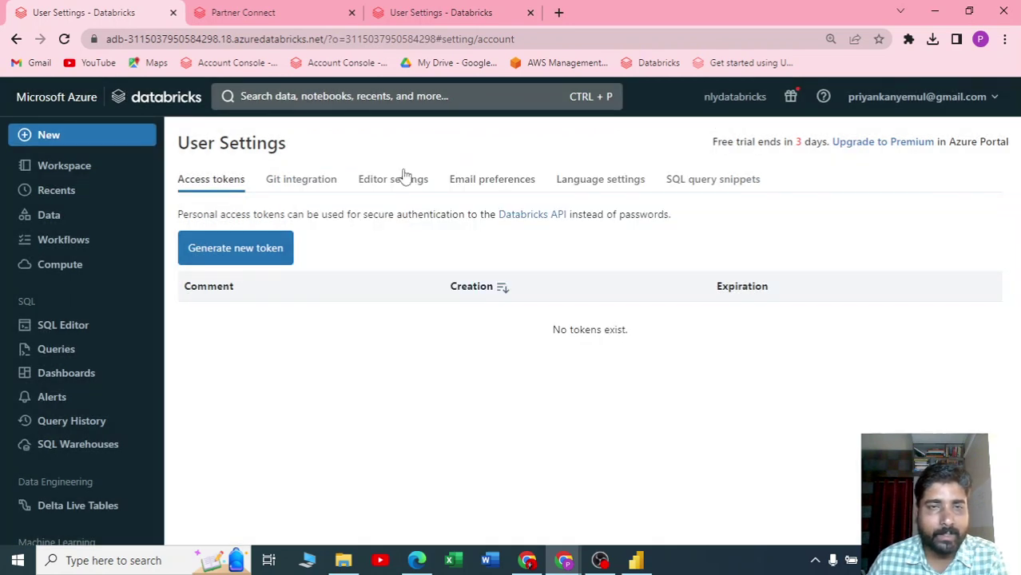
{"action": "left_click", "coordinate": [427, 11]}
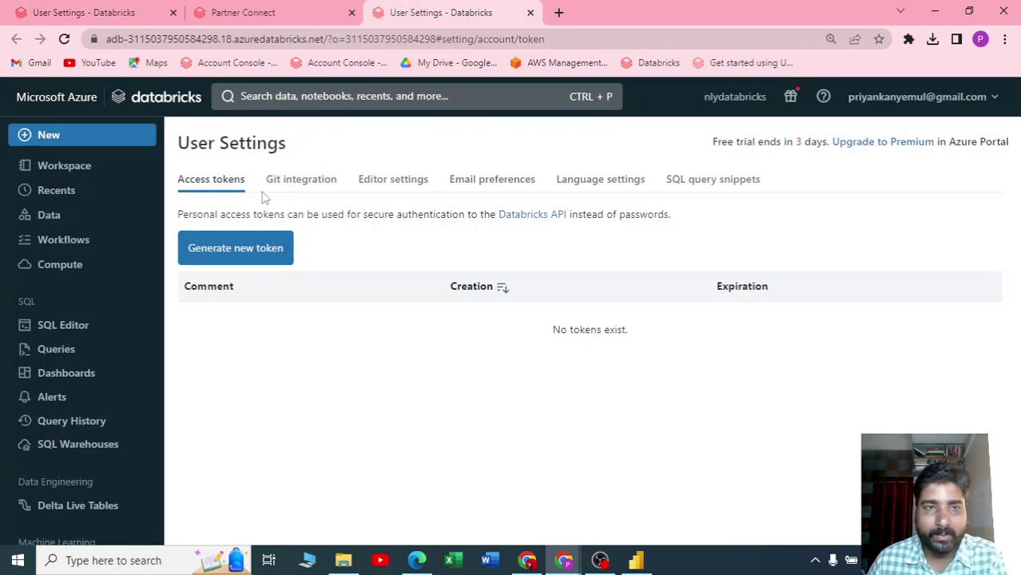
- Generate a 90-day token commented 'Power BI Access' and copy it to the clipboard
{"action": "left_click", "coordinate": [234, 252]}
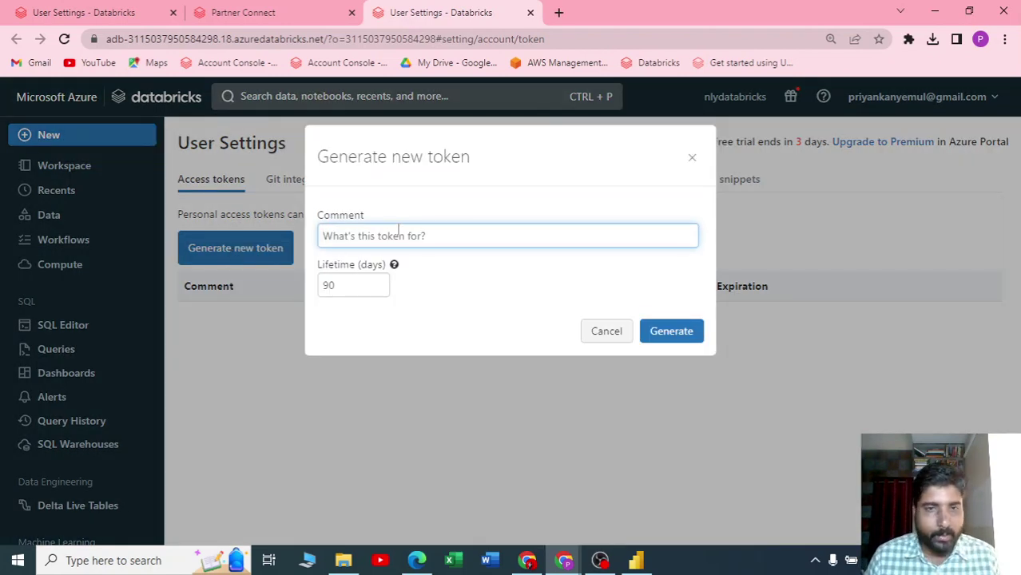
{"action": "type", "text": "Power BI Access"}
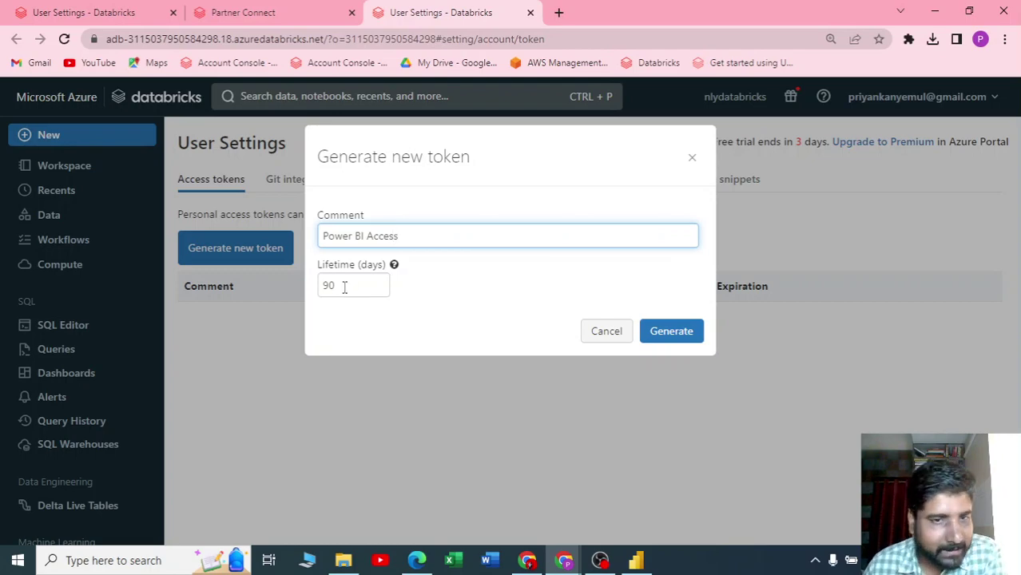
{"action": "left_click_drag", "start_coordinate": [345, 287], "coordinate": [325, 284]}
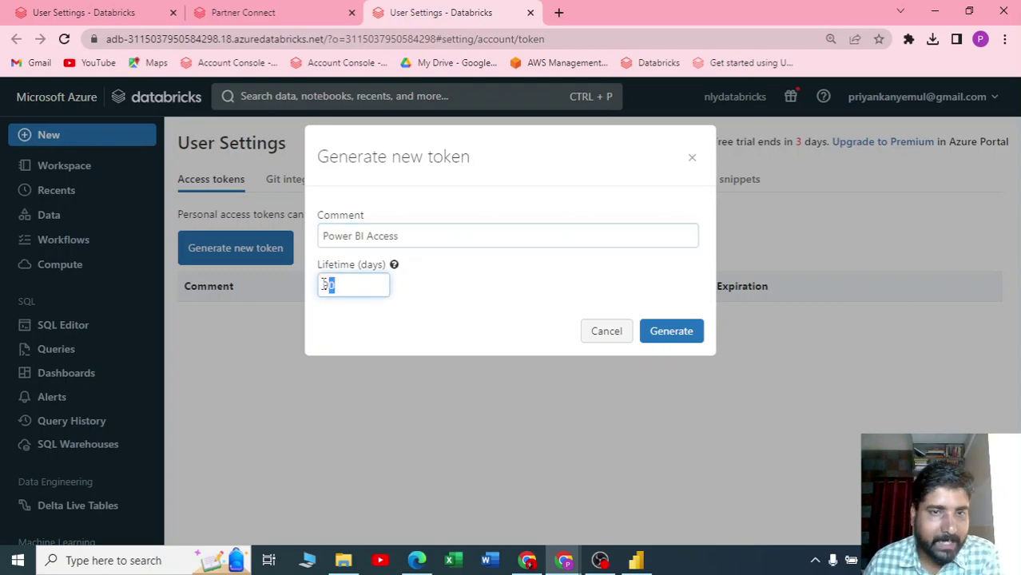
{"action": "left_click", "coordinate": [685, 338]}
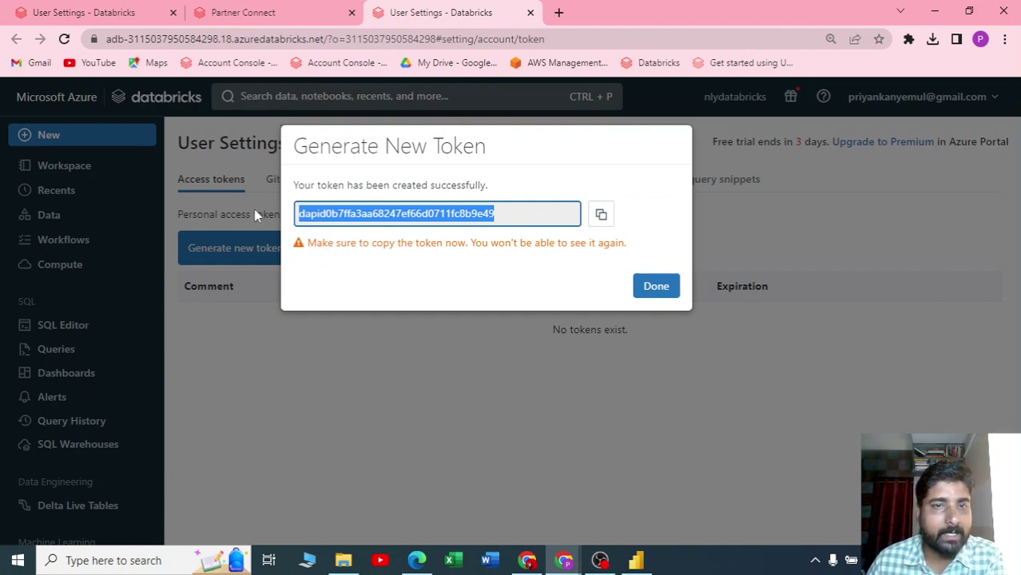
{"action": "left_click", "coordinate": [602, 217]}
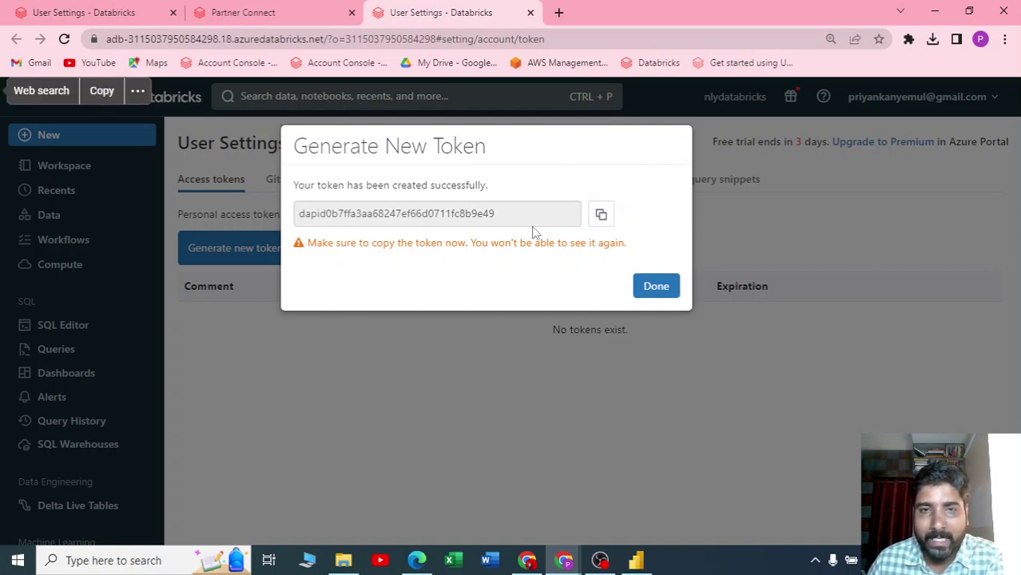
{"action": "left_click", "coordinate": [601, 218]}
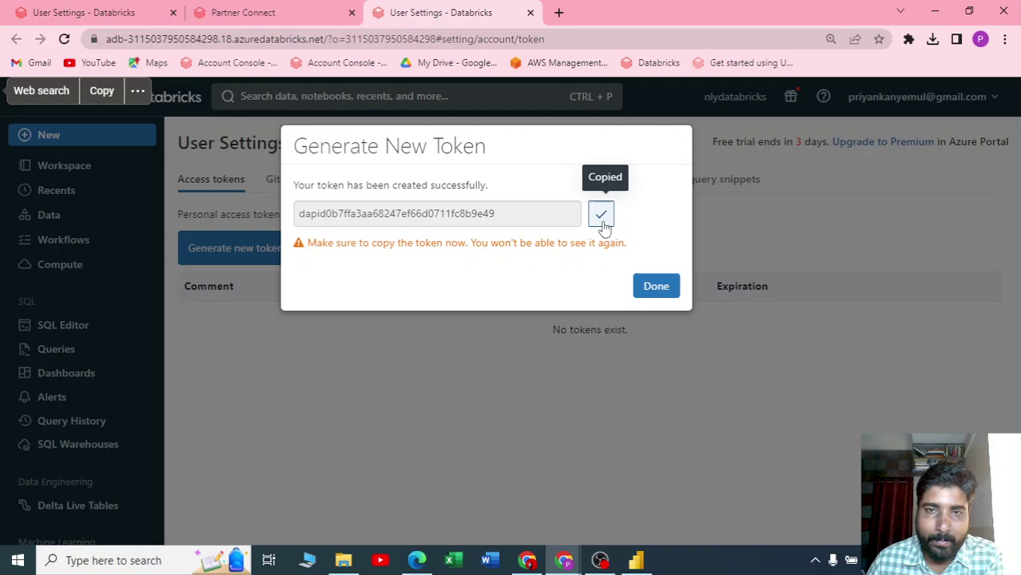
{"action": "left_click", "coordinate": [659, 288]}
- Paste the copied token into Power BI's Azure Databricks sign-in and connect
{"action": "left_click", "coordinate": [636, 560]}
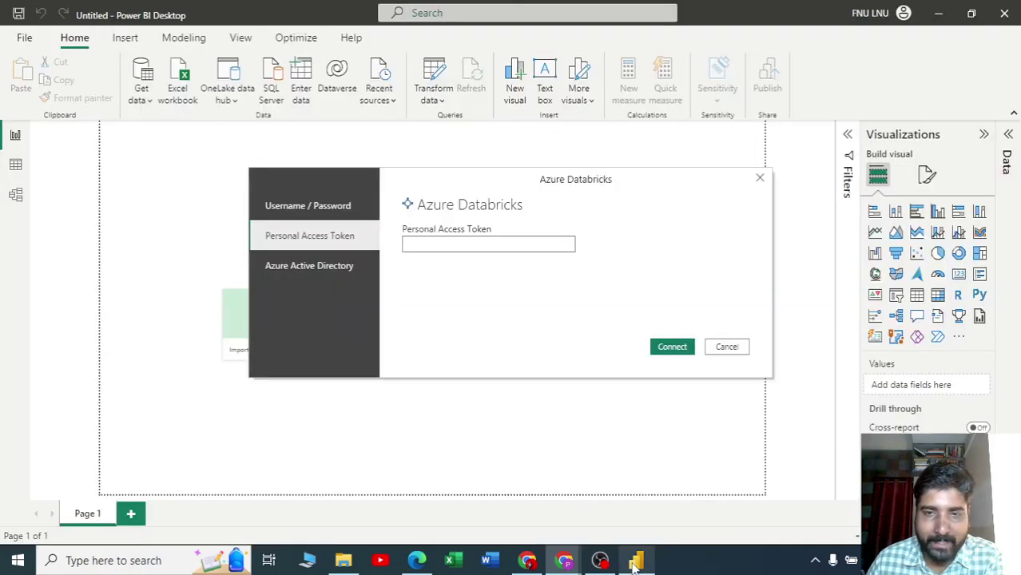
{"action": "left_click", "coordinate": [421, 243]}
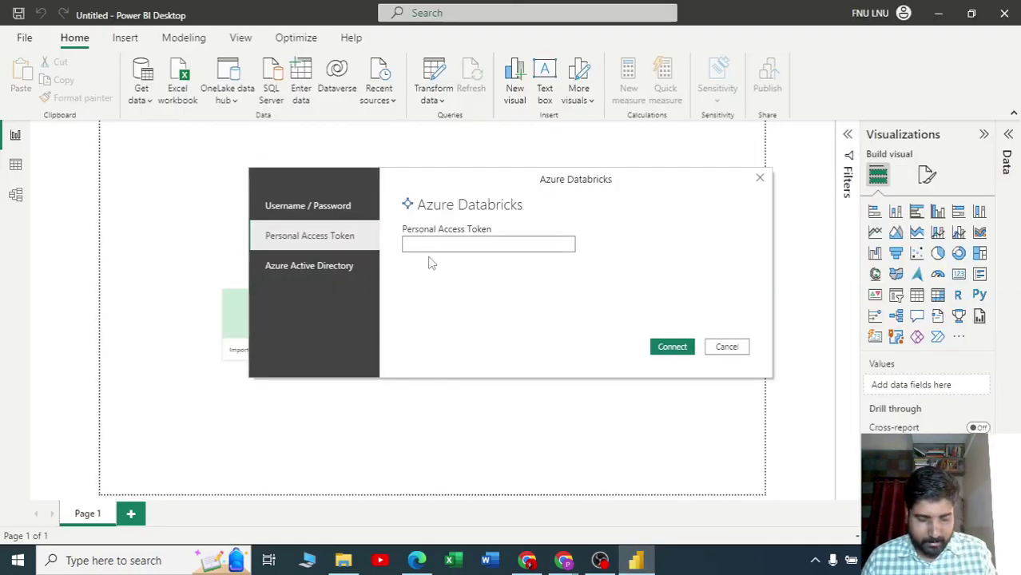
{"action": "key", "text": "ctrl+v"}
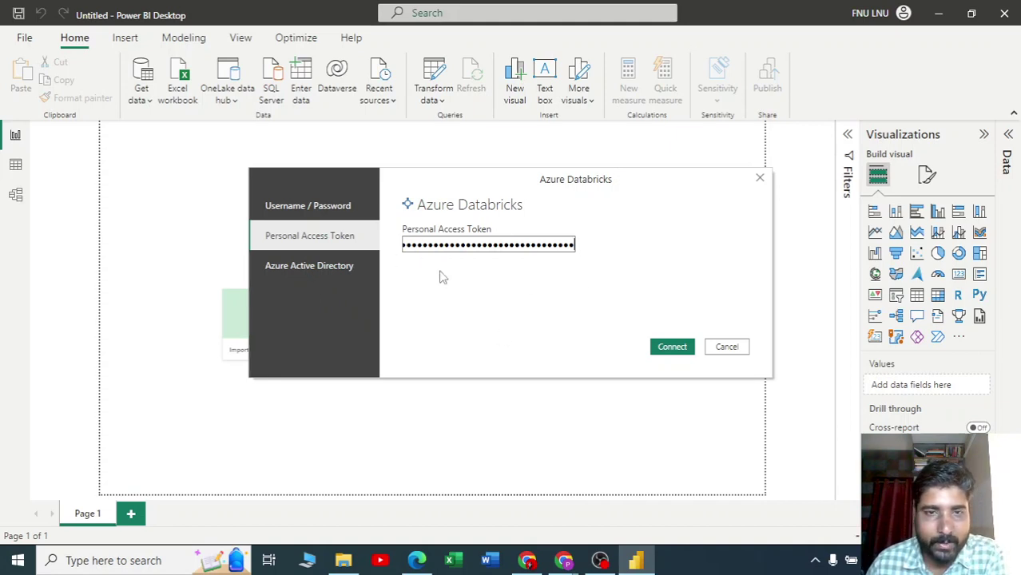
{"action": "left_click", "coordinate": [676, 346]}
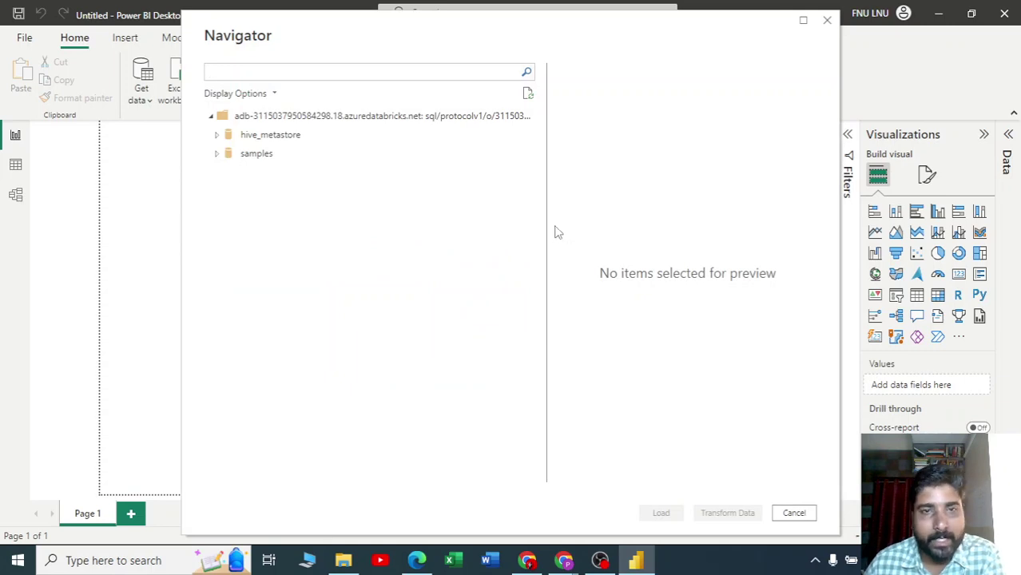
- Close the Power BI Partner Connect panel in Chrome and open Data Explorer on hive_metastore
{"action": "left_click", "coordinate": [543, 566]}
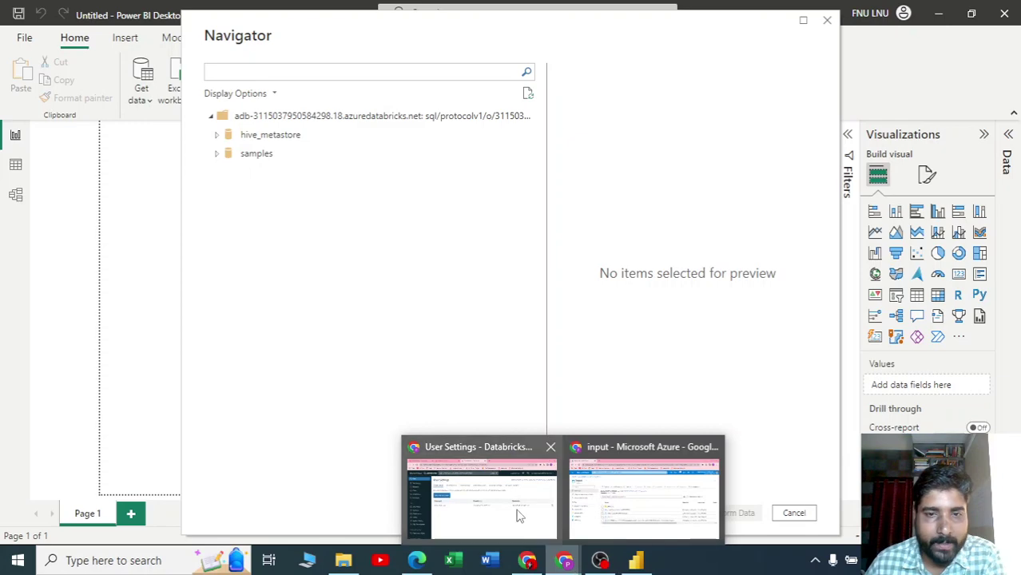
{"action": "left_click", "coordinate": [515, 515]}
{"action": "left_click", "coordinate": [247, 12]}
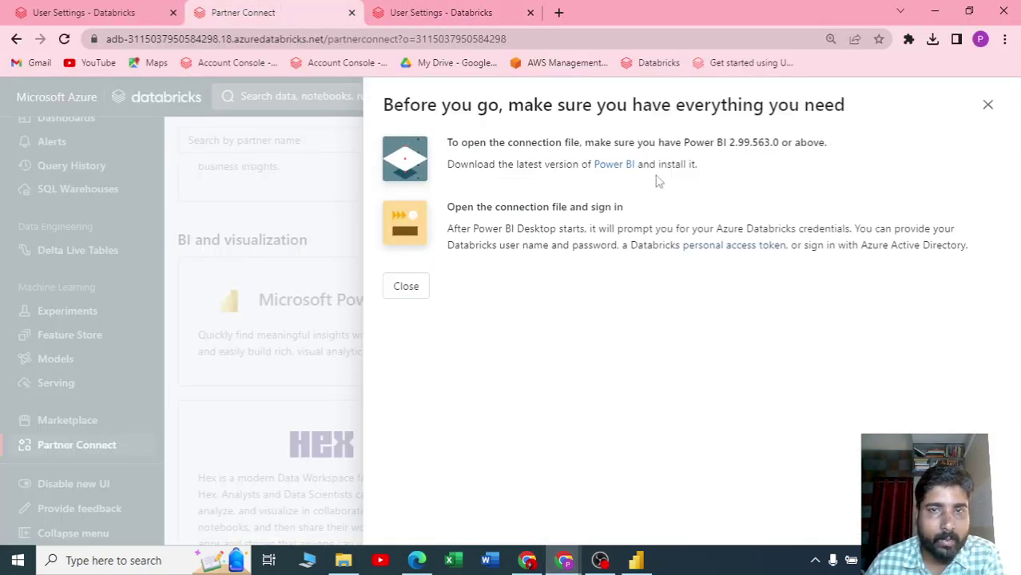
{"action": "left_click", "coordinate": [987, 105]}
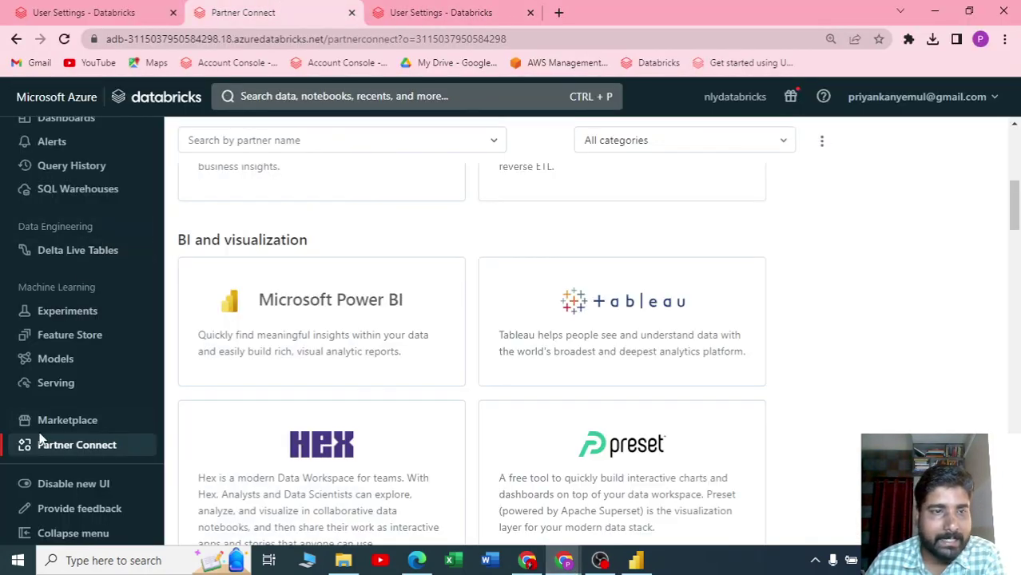
{"action": "scroll", "coordinate": [57, 174], "scroll_direction": "up", "scroll_amount": 3}
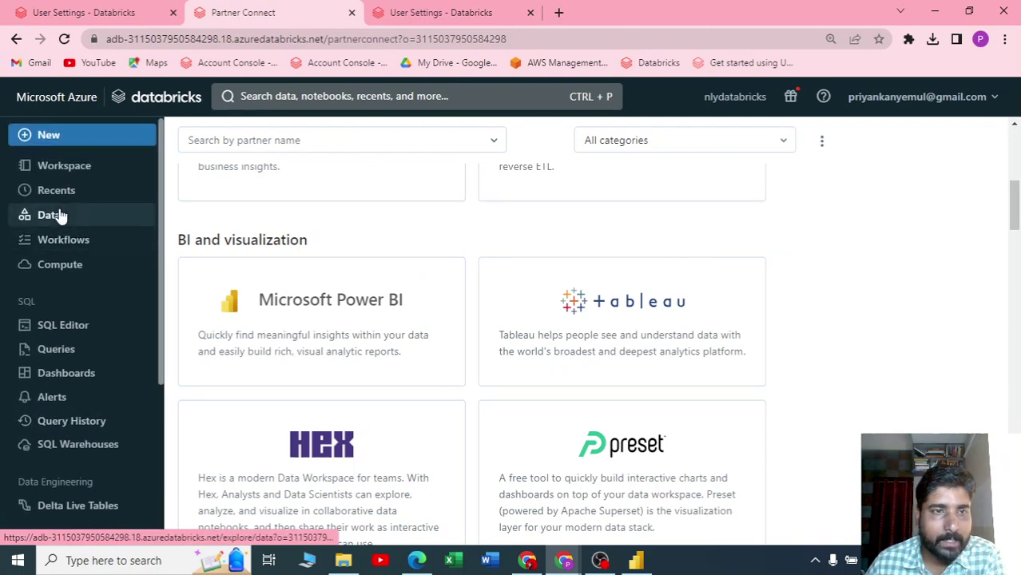
{"action": "left_click", "coordinate": [60, 214]}
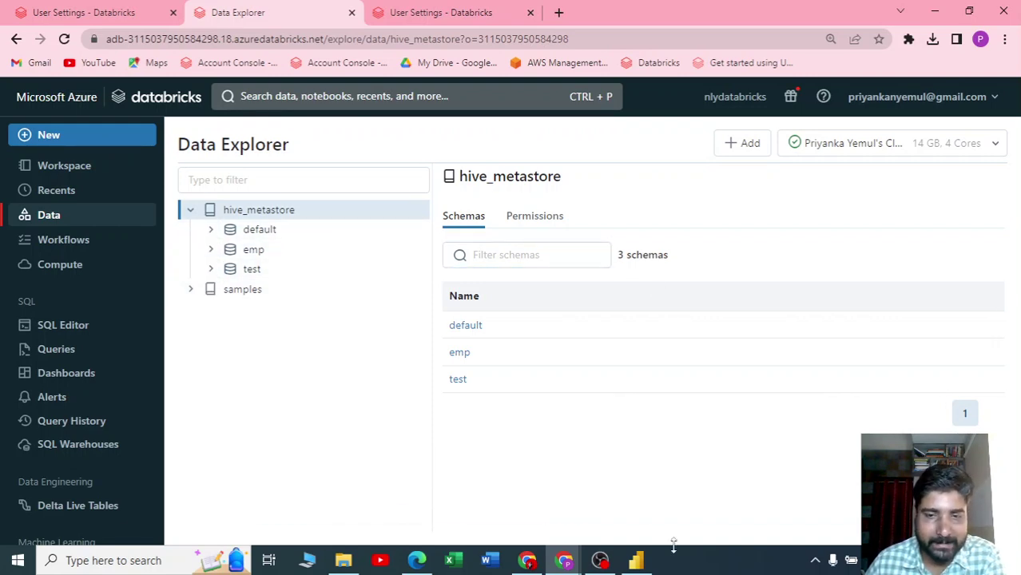
- In the Navigator, expand hive_metastore > emp and select the employee table for loading
{"action": "left_click", "coordinate": [637, 560]}
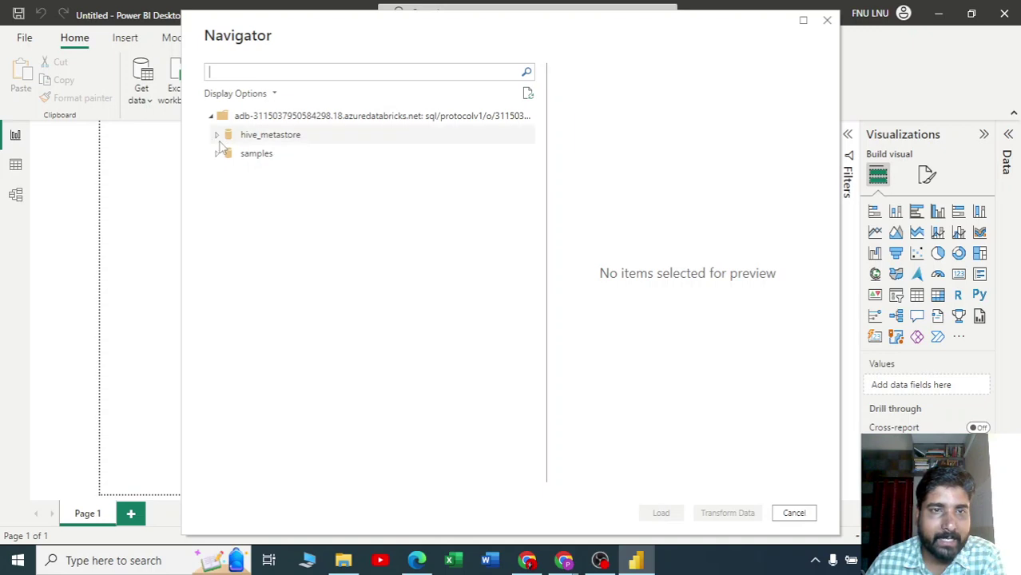
{"action": "left_click", "coordinate": [217, 135]}
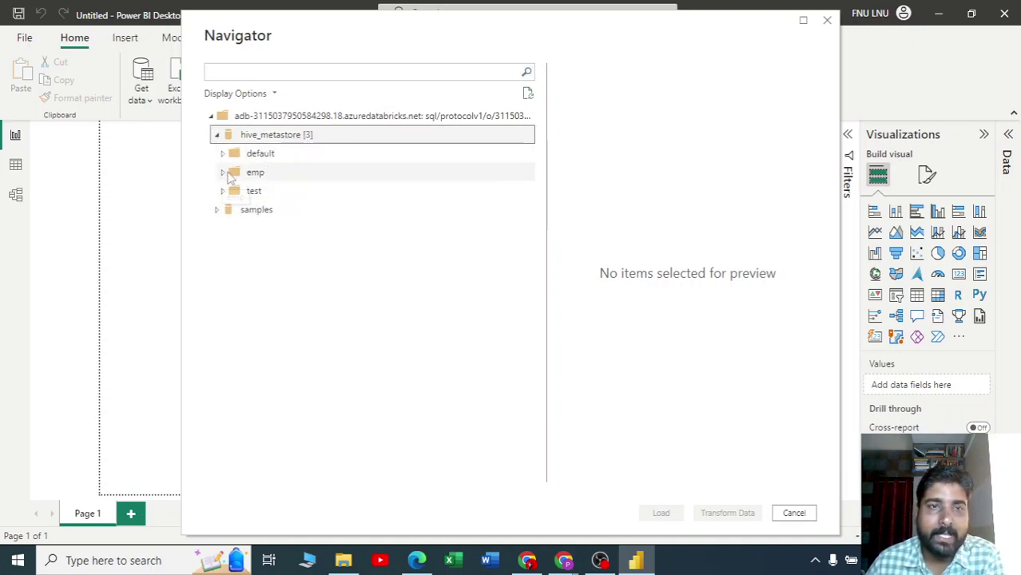
{"action": "left_click", "coordinate": [227, 176]}
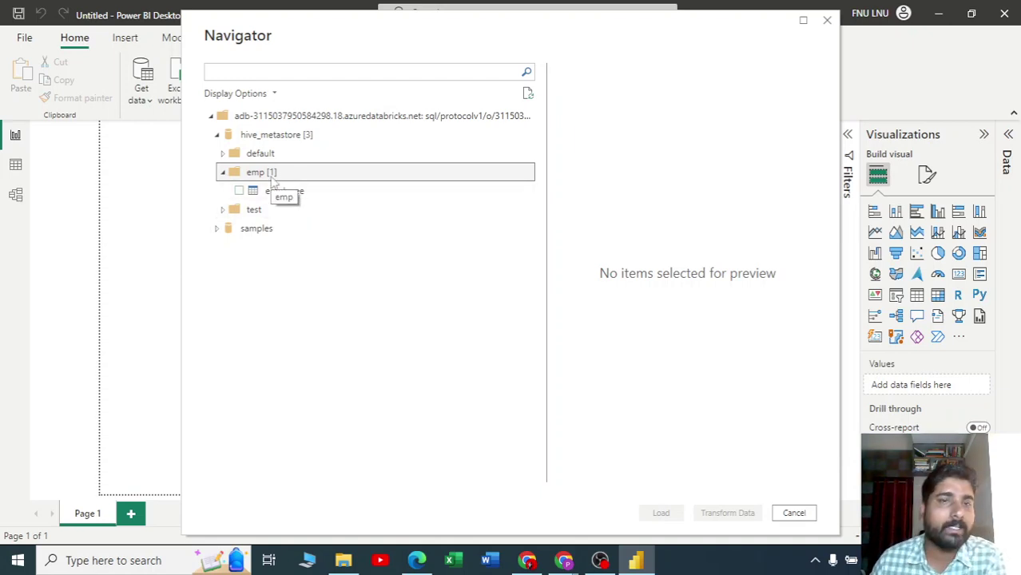
{"action": "left_click", "coordinate": [240, 191]}
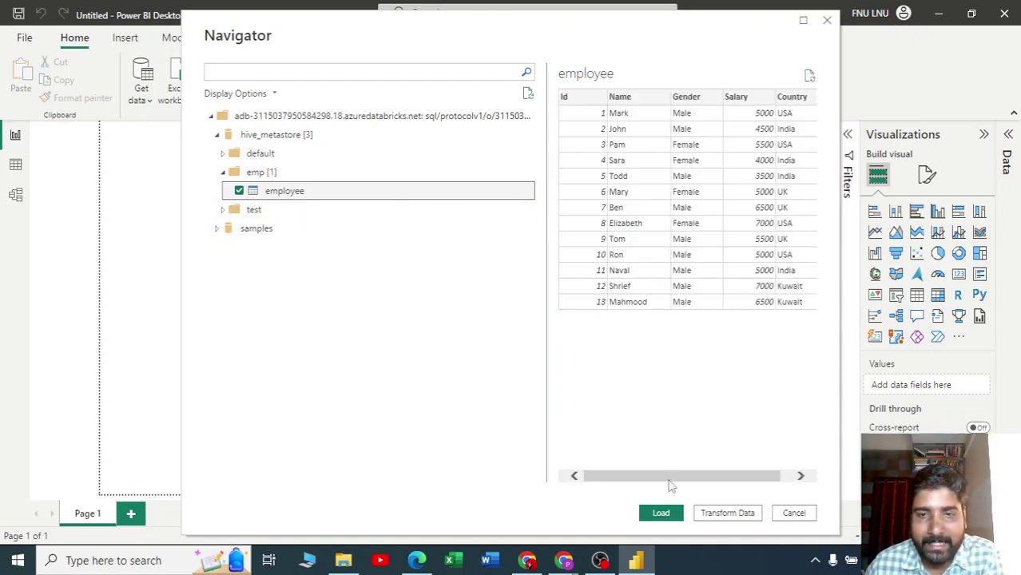
{"action": "left_click_drag", "start_coordinate": [671, 480], "coordinate": [654, 468]}
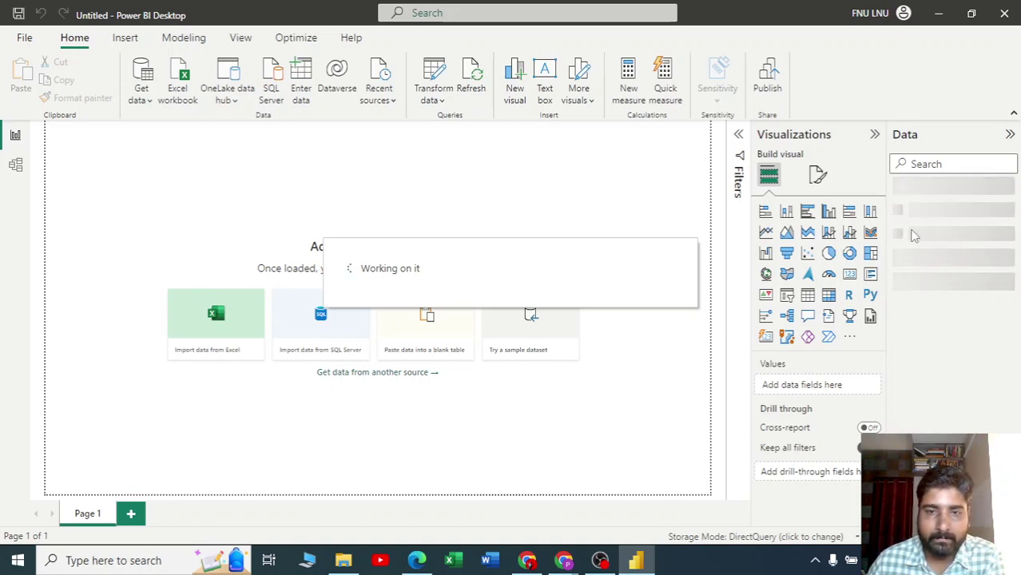
- Add a Card showing Count of Id (13) from the employee table, undoing an accidental move
{"action": "left_click", "coordinate": [896, 193]}
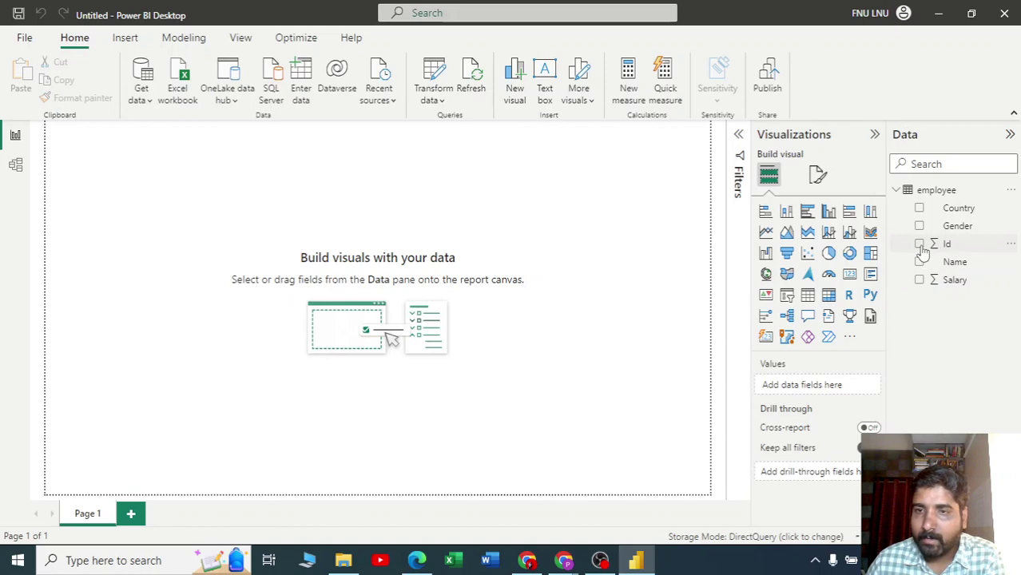
{"action": "left_click", "coordinate": [920, 244]}
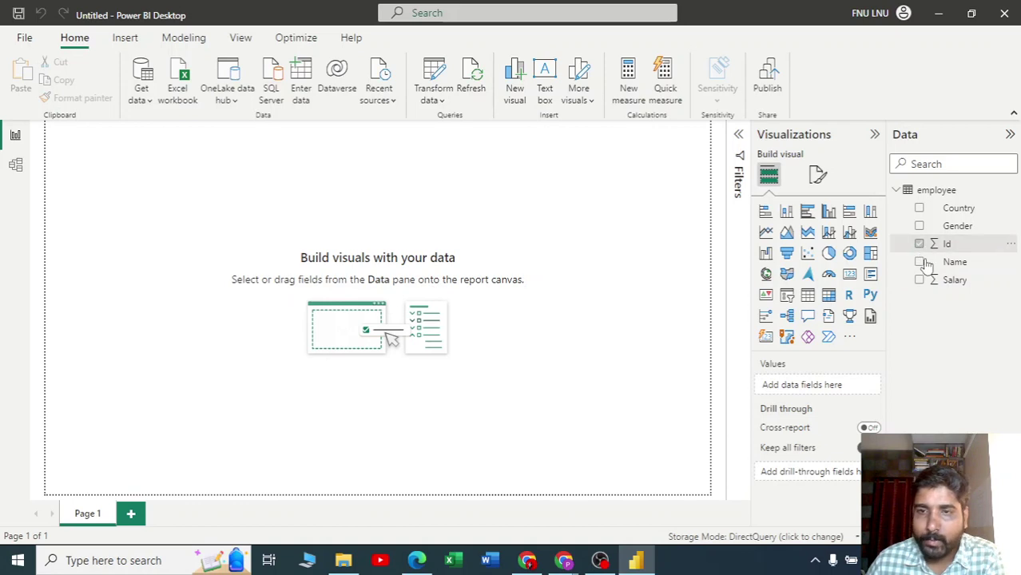
{"action": "left_click", "coordinate": [850, 275]}
{"action": "left_click_drag", "start_coordinate": [146, 222], "coordinate": [182, 250]}
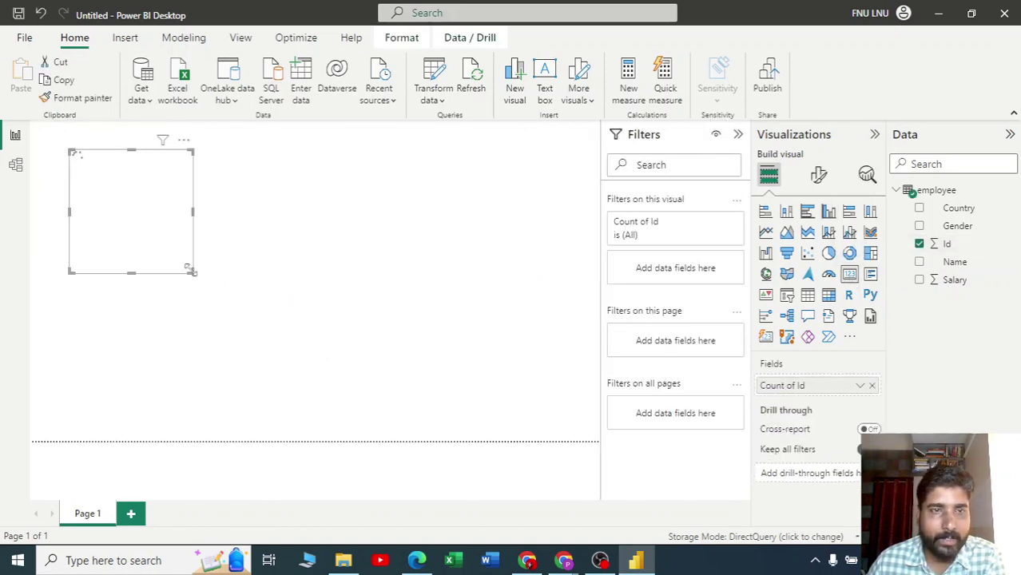
{"action": "key", "text": "ctrl+z"}
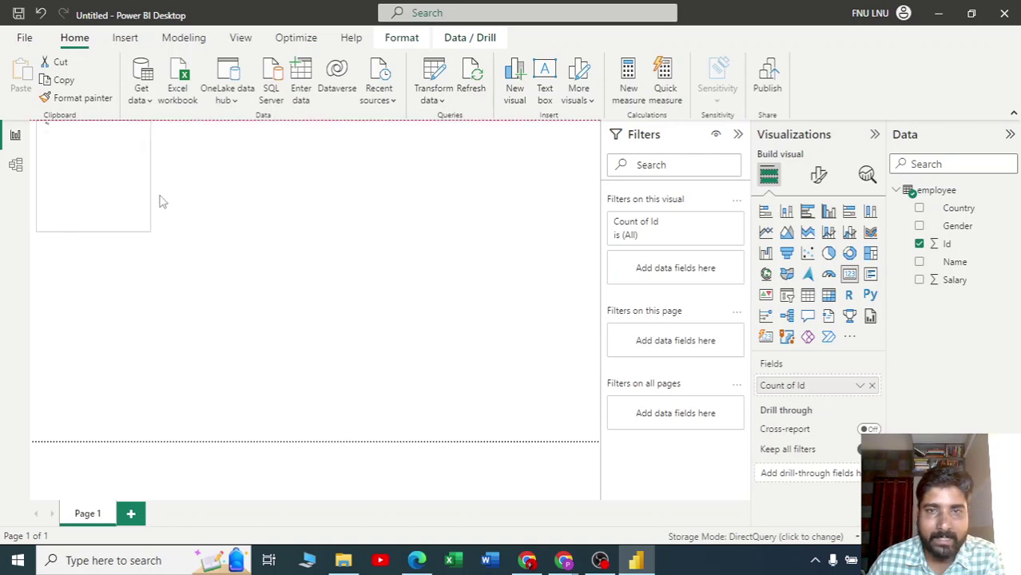
{"action": "key", "text": "ctrl+z"}
{"action": "key", "text": "ctrl+z"}
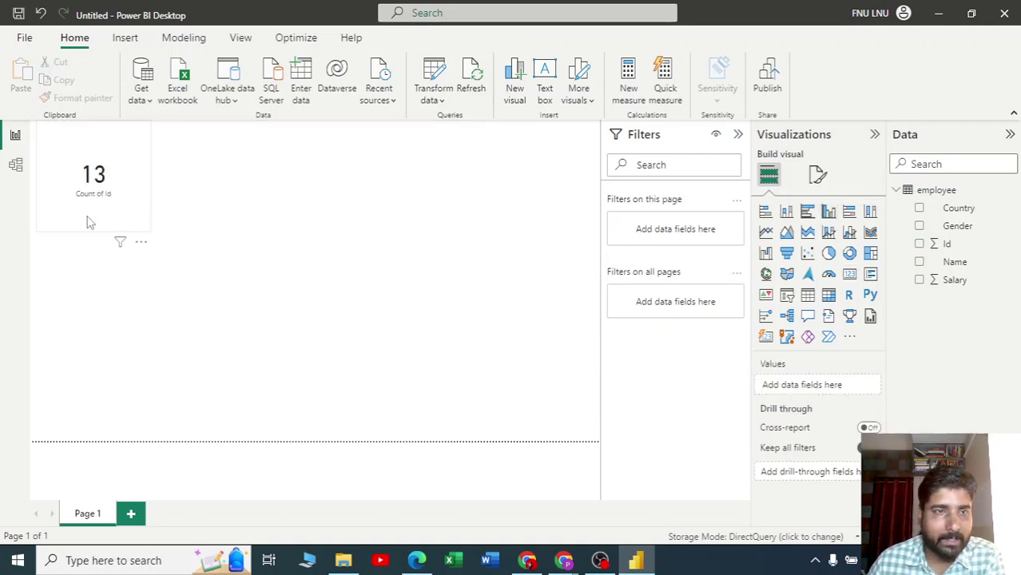
- Add a new table visual showing Gender and Sum of Salary
{"action": "left_click", "coordinate": [114, 221]}
{"action": "left_click", "coordinate": [457, 270]}
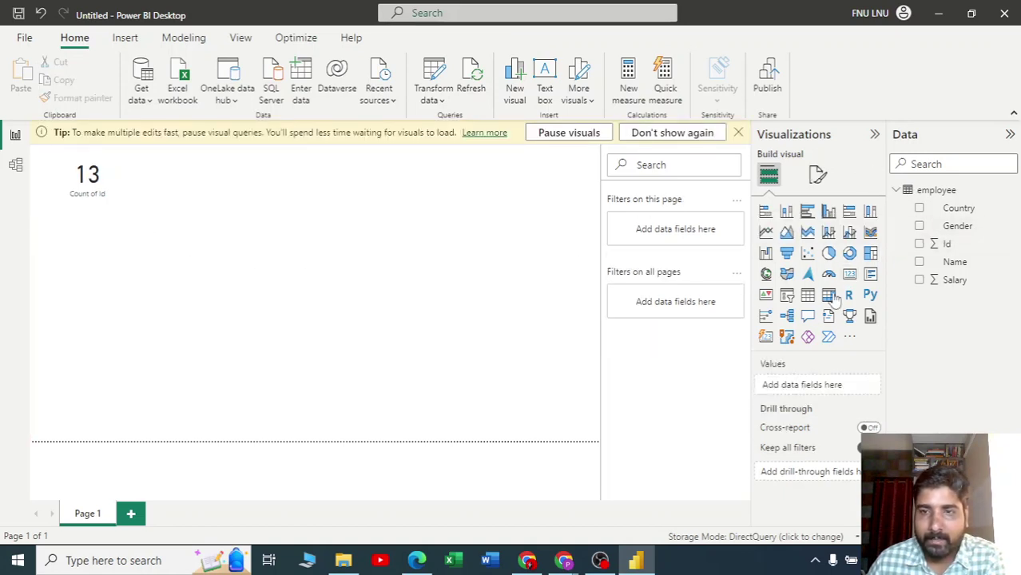
{"action": "left_click", "coordinate": [808, 295]}
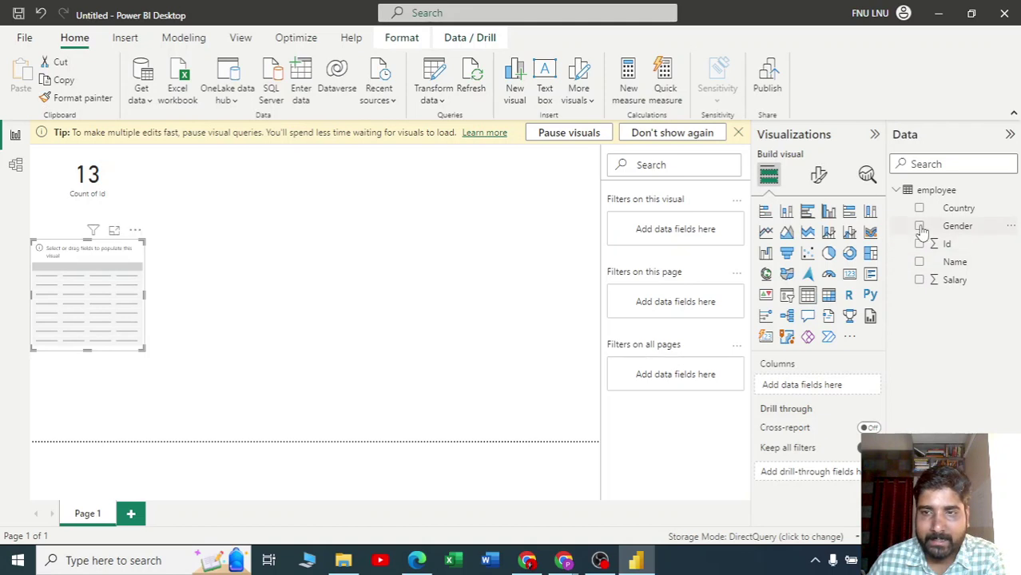
{"action": "left_click", "coordinate": [918, 226]}
{"action": "left_click", "coordinate": [919, 280]}
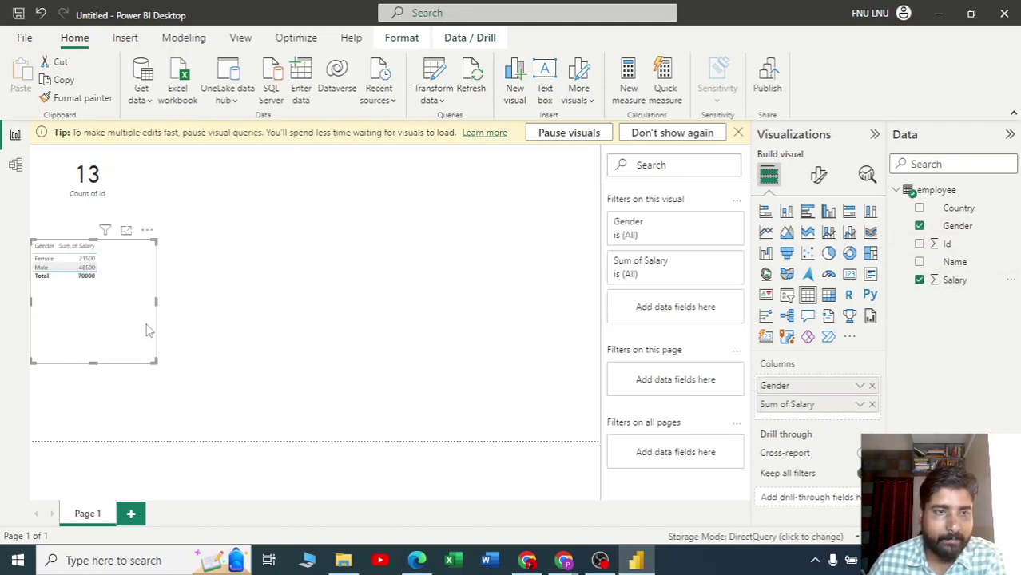
- Position the table beside the count card, checking it briefly in Focus mode
{"action": "left_click_drag", "start_coordinate": [147, 330], "coordinate": [465, 268]}
{"action": "left_click", "coordinate": [447, 168]}
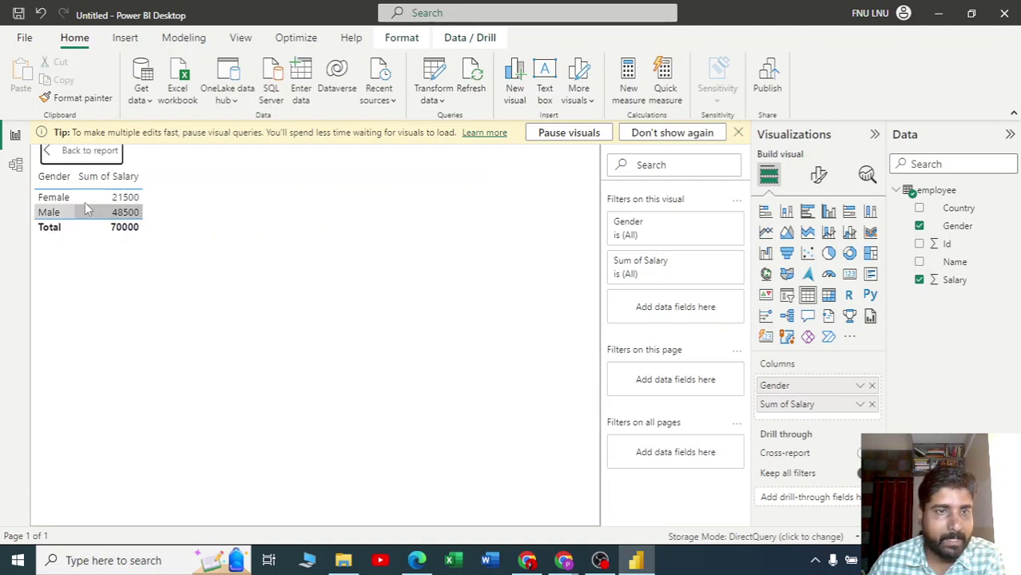
{"action": "left_click", "coordinate": [73, 156]}
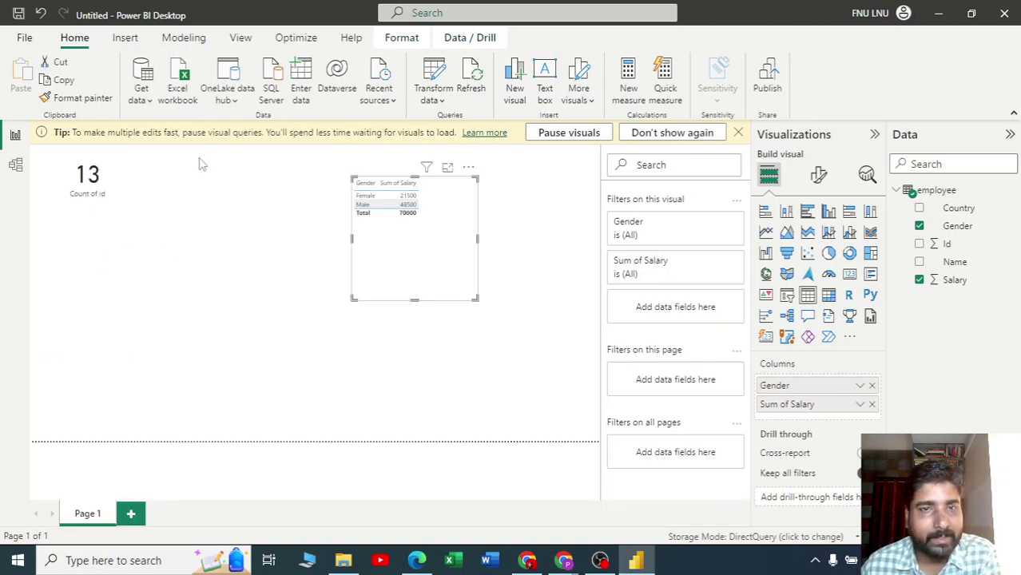
{"action": "left_click_drag", "start_coordinate": [465, 264], "coordinate": [438, 262]}
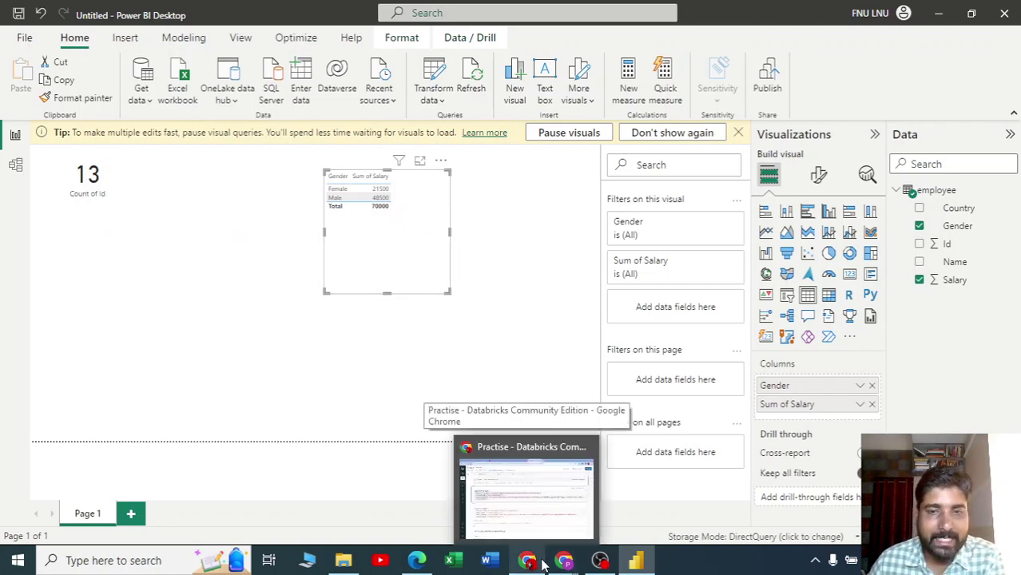
- Switch back to the Chrome window showing Databricks Data Explorer's hive_metastore schemas
{"action": "mouse_move", "coordinate": [563, 561]}
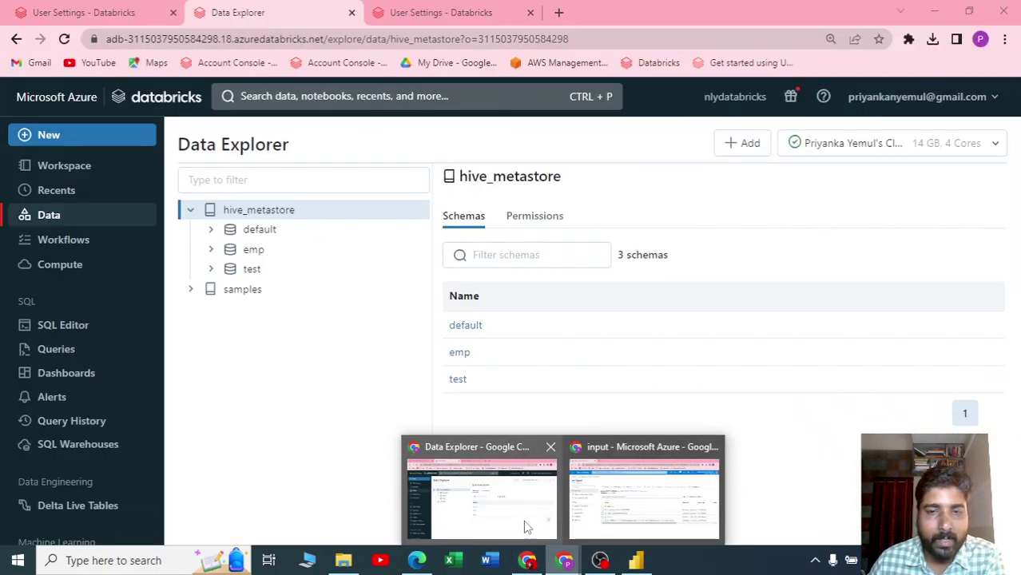
{"action": "left_click", "coordinate": [524, 523]}
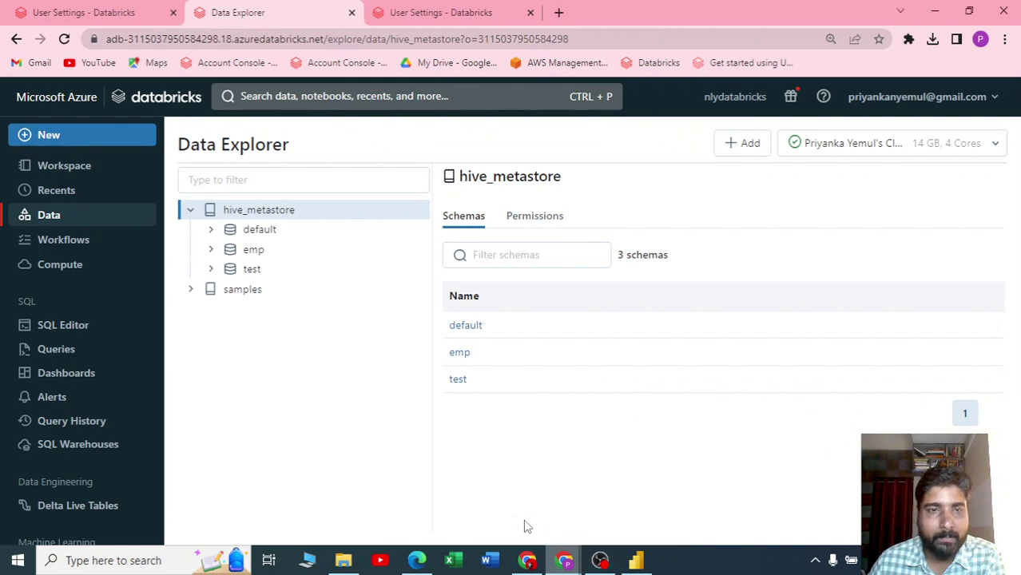